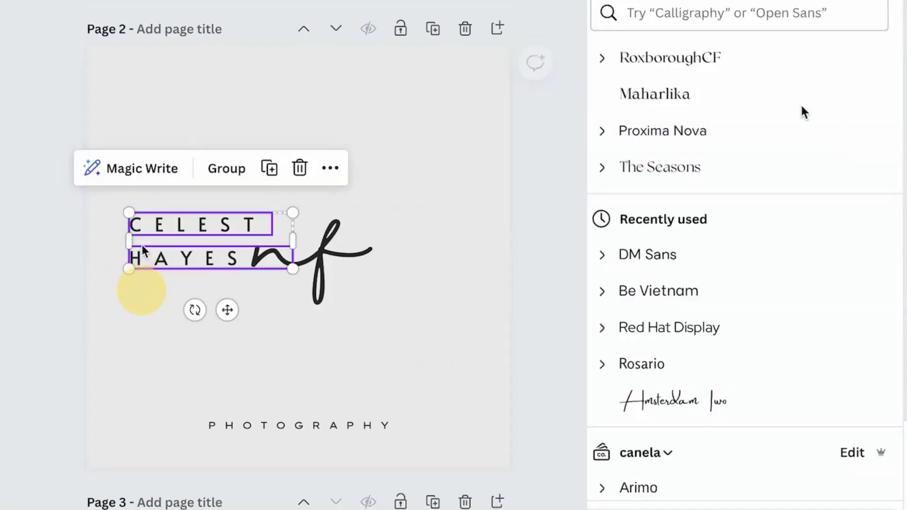
Put the name beside the nf mark, move the mark up-left, and stack the first name above the surname
drag(142, 289, 357, 255)
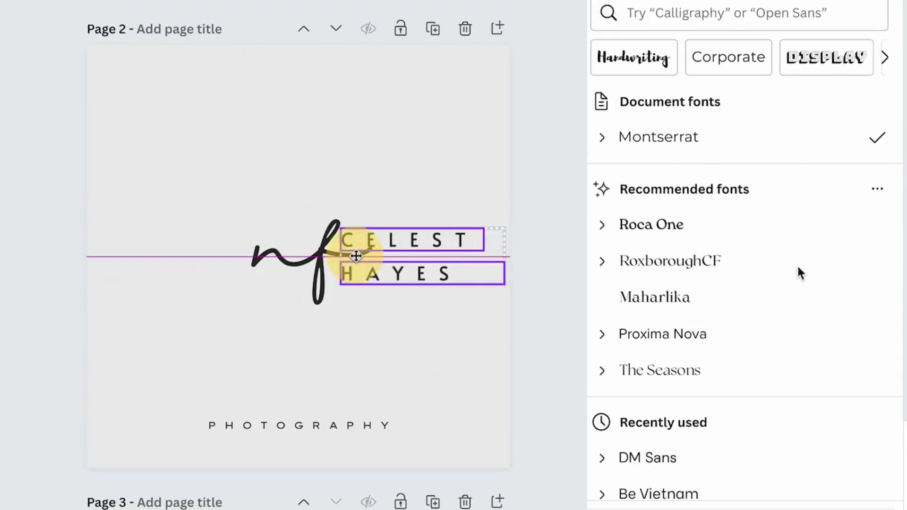
click(290, 249)
drag(289, 249, 223, 196)
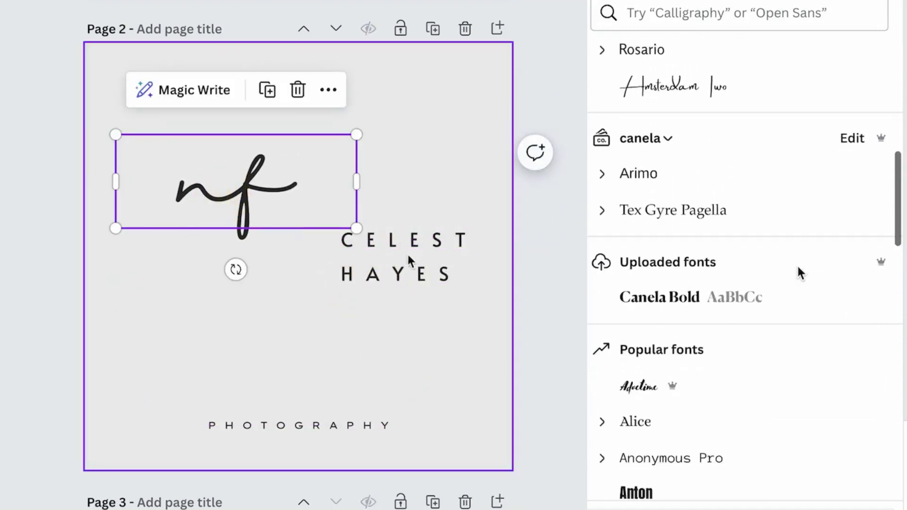
drag(421, 242, 364, 169)
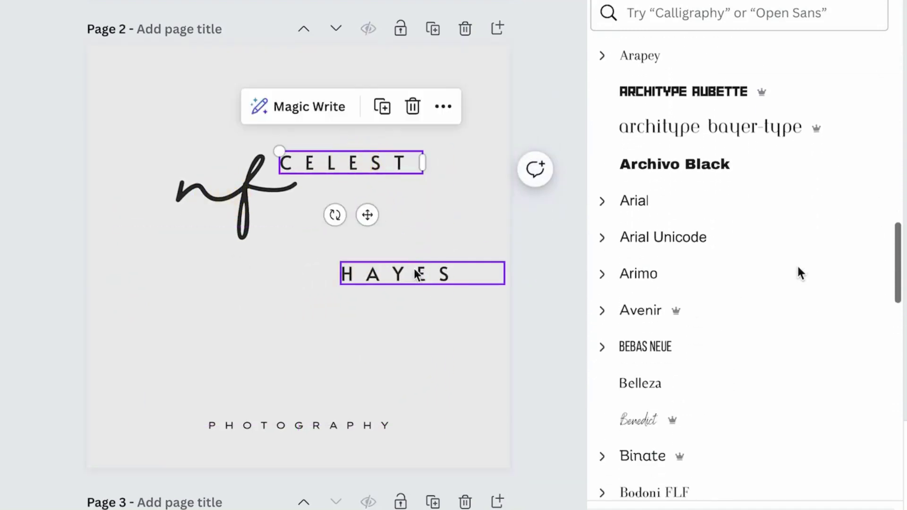
drag(415, 274, 355, 218)
click(371, 299)
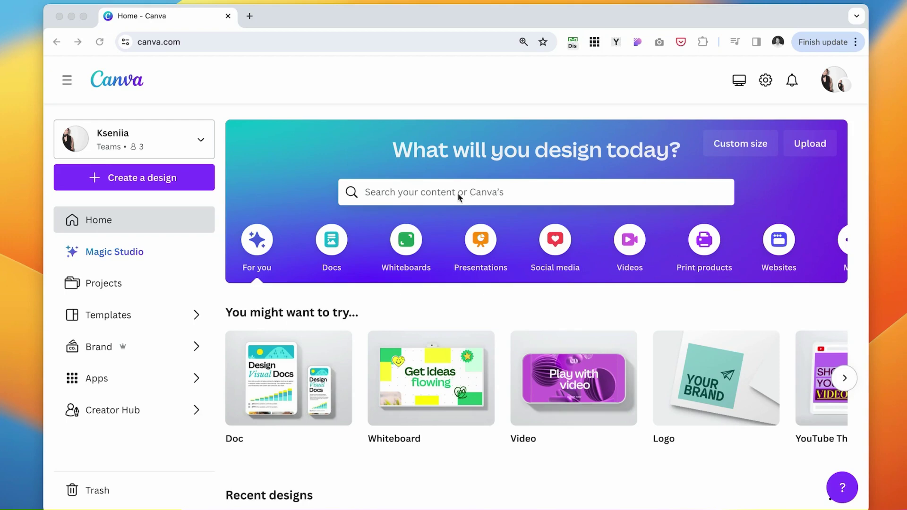
Rerun the recent 'logo' template search and scroll through the logo results
click(426, 192)
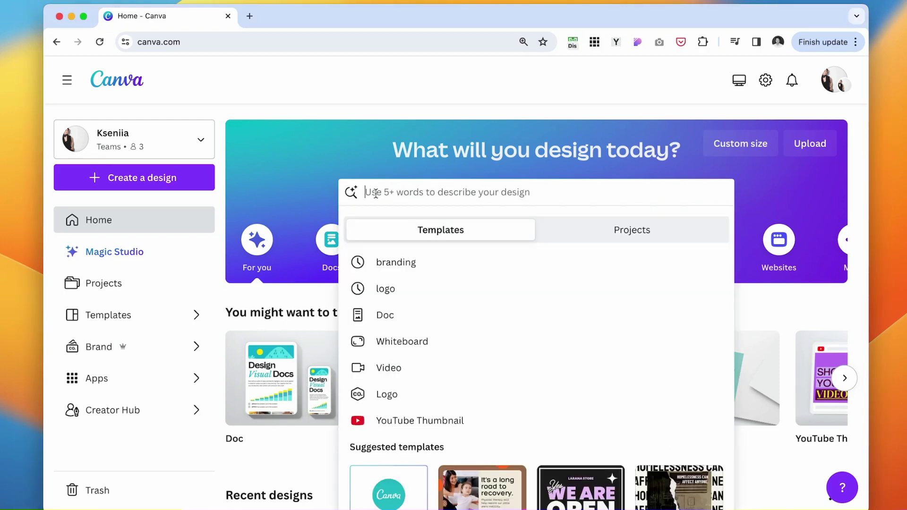
click(385, 289)
scroll(676, 233, down, 5)
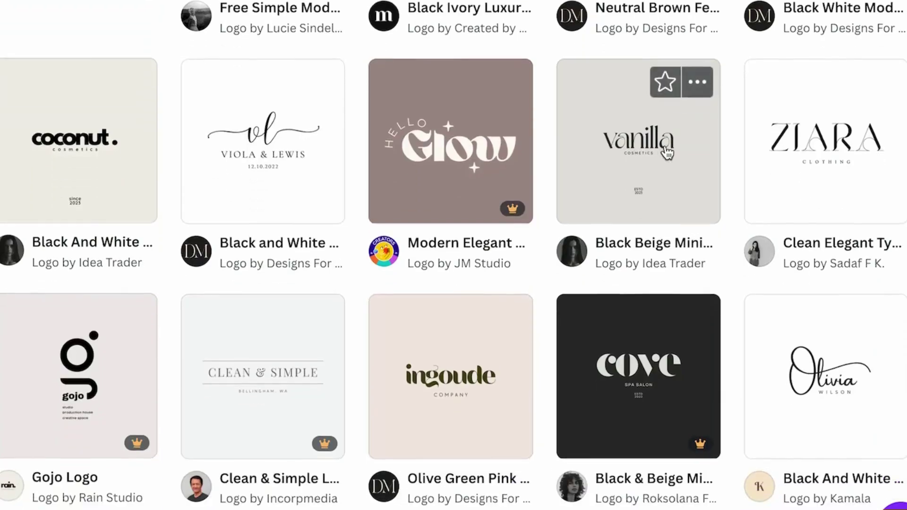
scroll(579, 345, down, 9)
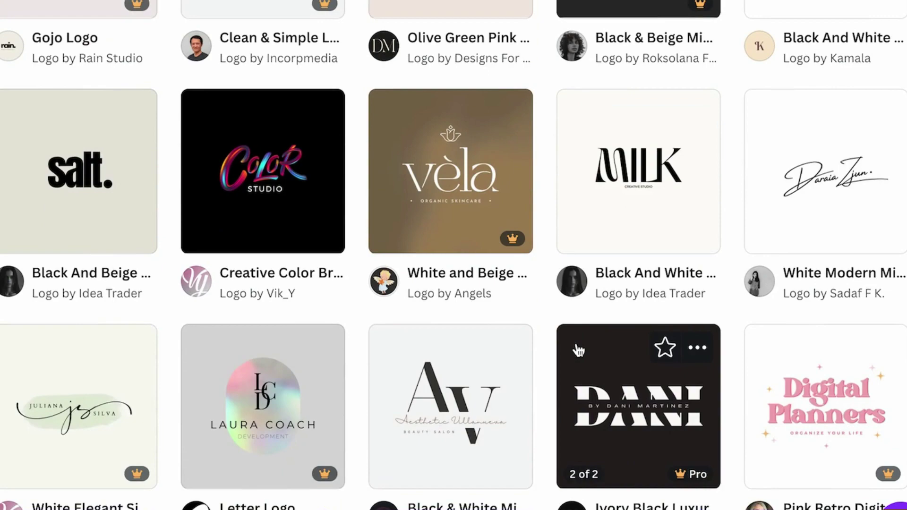
scroll(578, 350, down, 20)
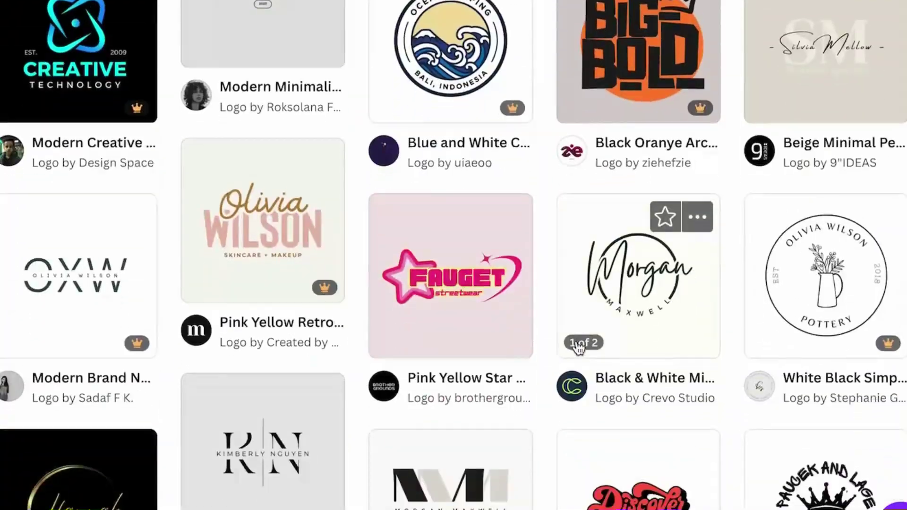
scroll(577, 350, down, 20)
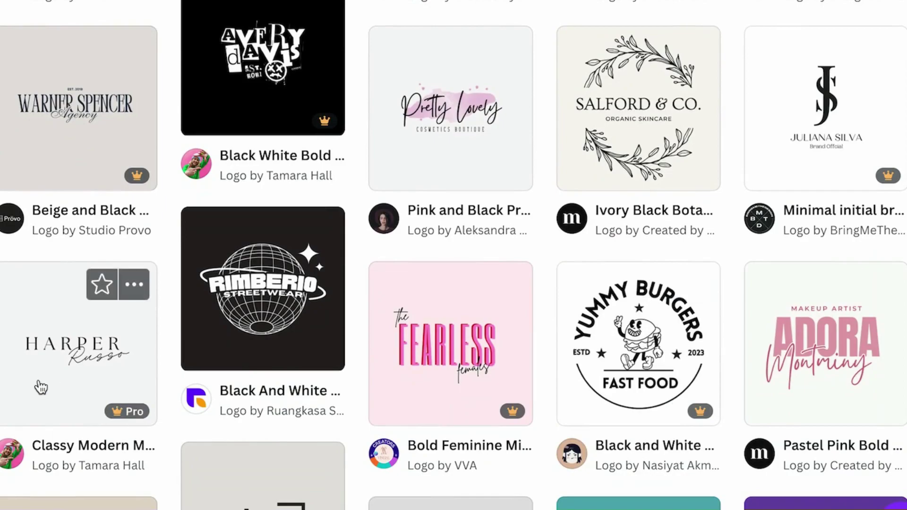
scroll(95, 340, down, 5)
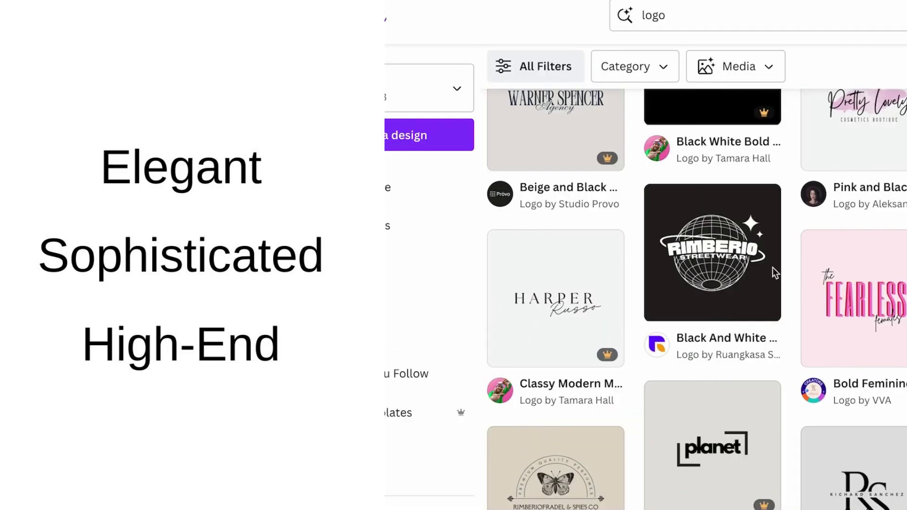
click(580, 223)
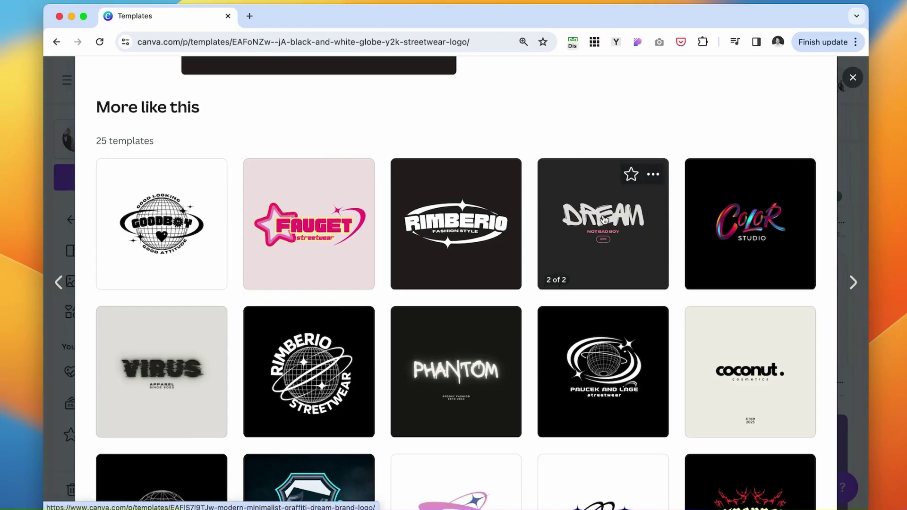
click(853, 78)
scroll(562, 331, down, 3)
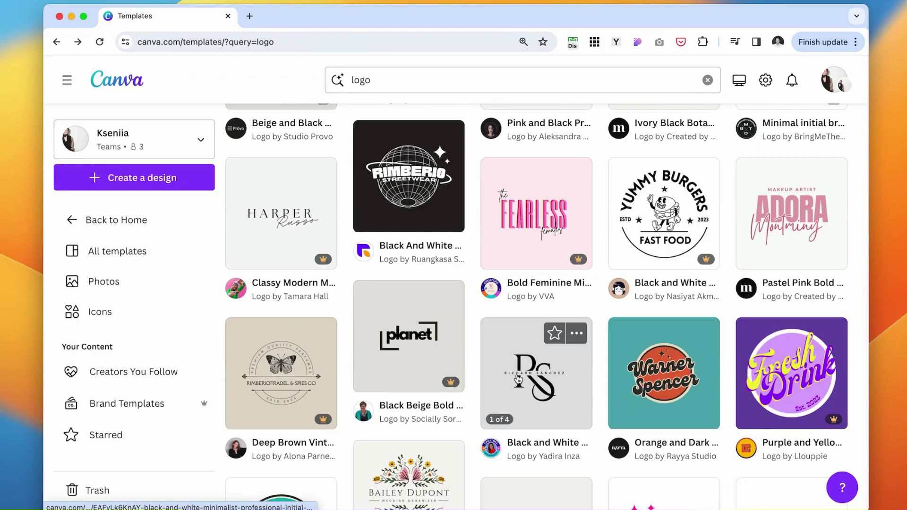
scroll(305, 353, up, 5)
click(282, 277)
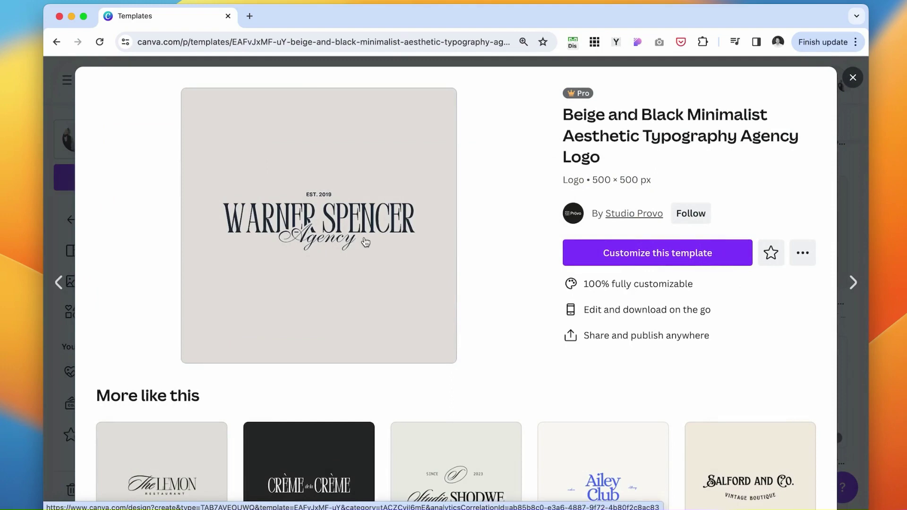
scroll(506, 239, down, 3)
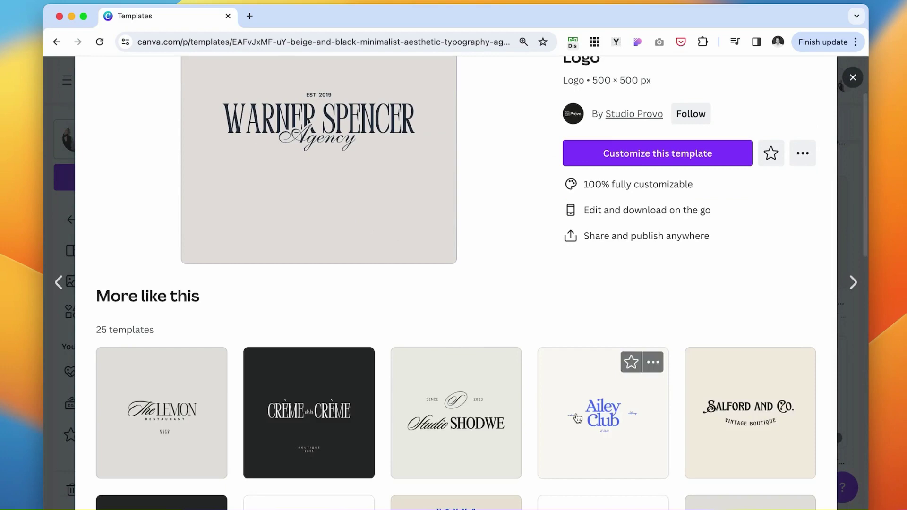
click(603, 411)
scroll(492, 216, down, 3)
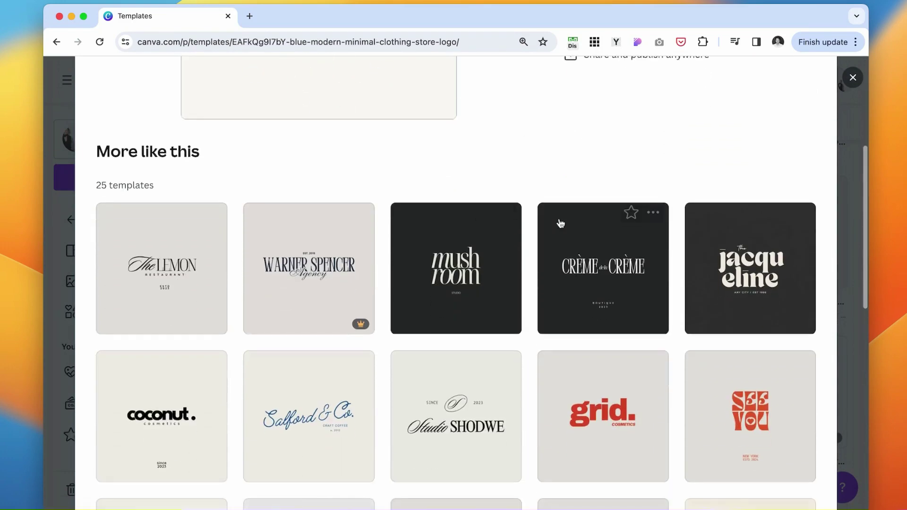
scroll(280, 381, down, 10)
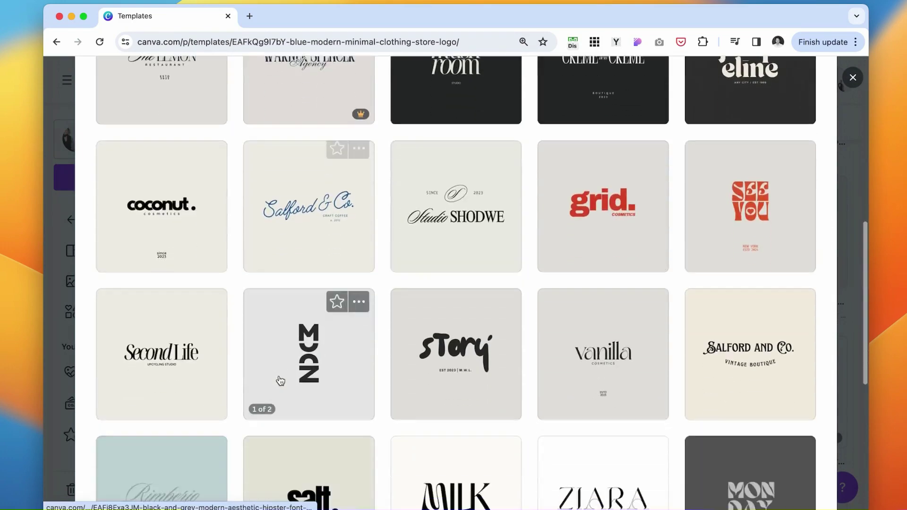
scroll(279, 378, up, 4)
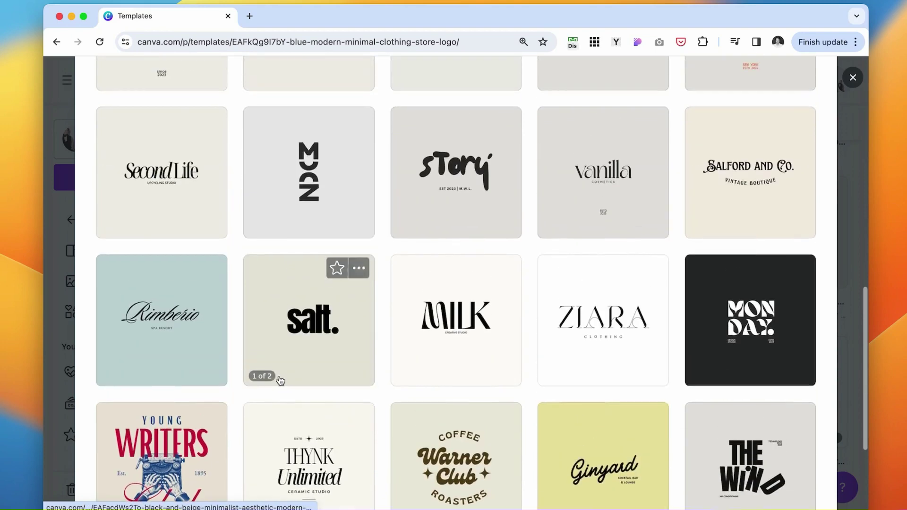
scroll(644, 395, down, 3)
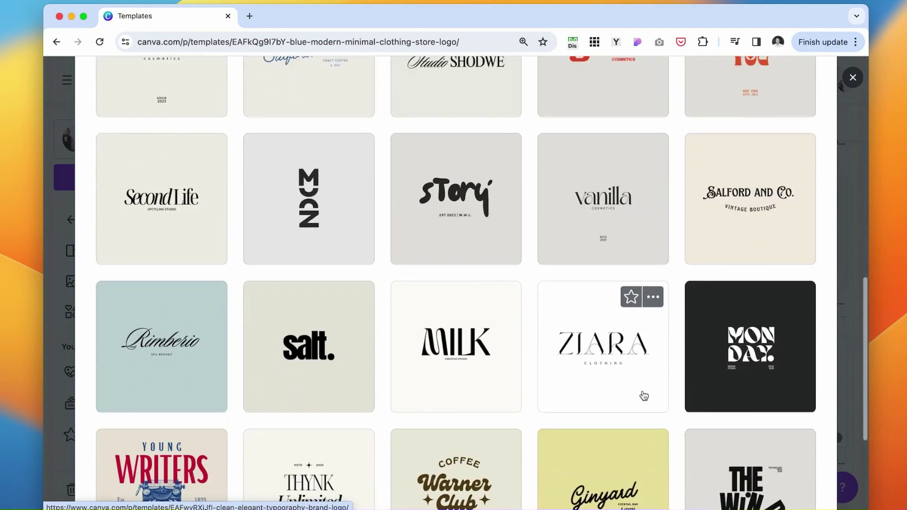
Close the template preview to return to the logo results
scroll(644, 394, up, 1)
key(Escape)
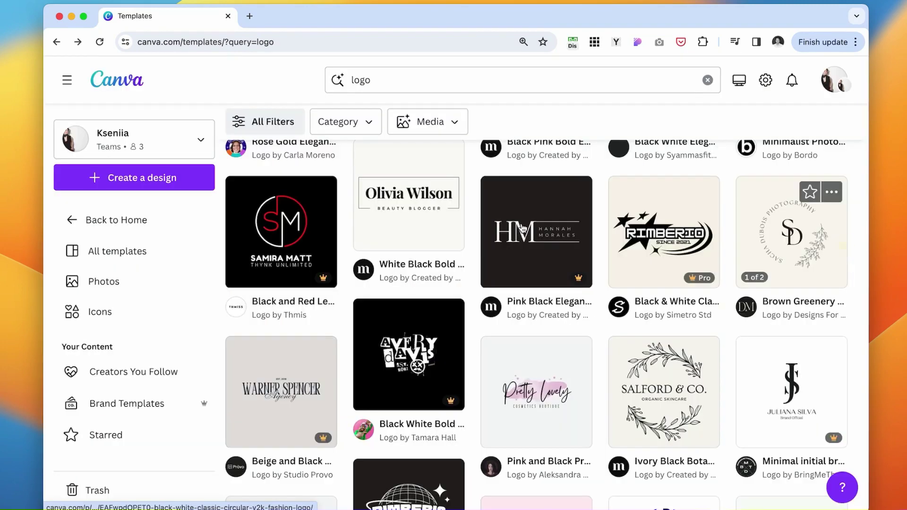
scroll(488, 268, down, 5)
scroll(488, 268, up, 3)
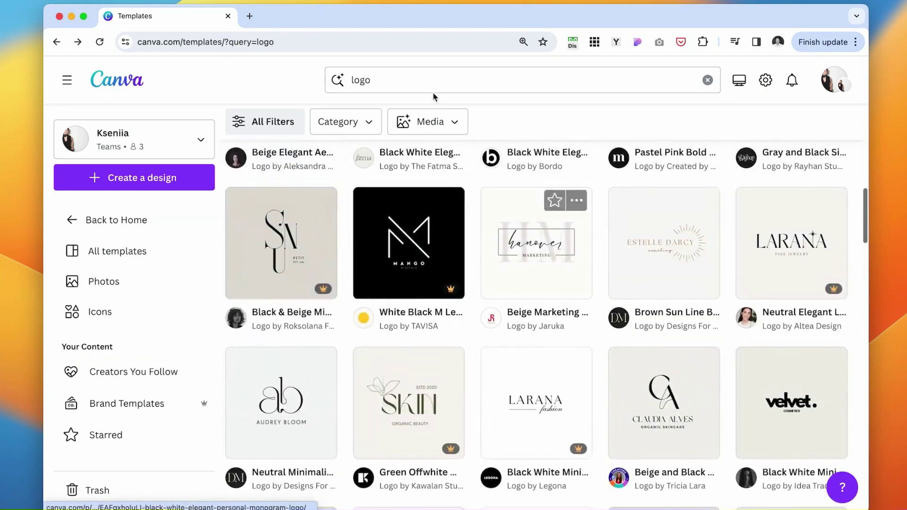
Search templates for 'branding' and open the Red and Pink Playful Brand Board
click(359, 80)
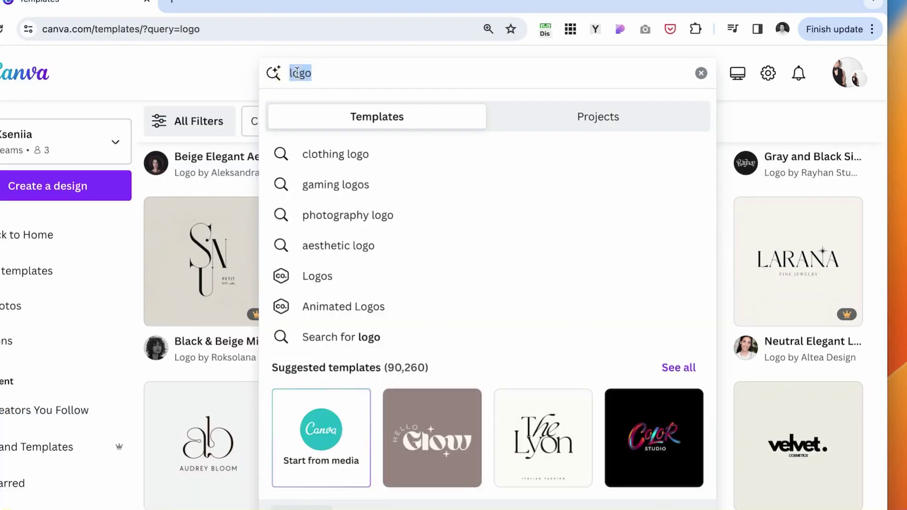
text(br)
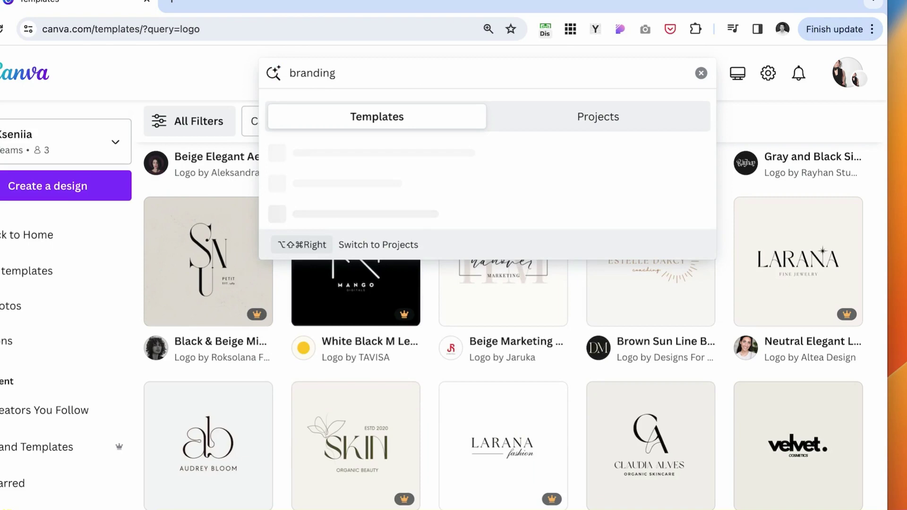
text(anding)
key(Return)
scroll(504, 264, down, 2)
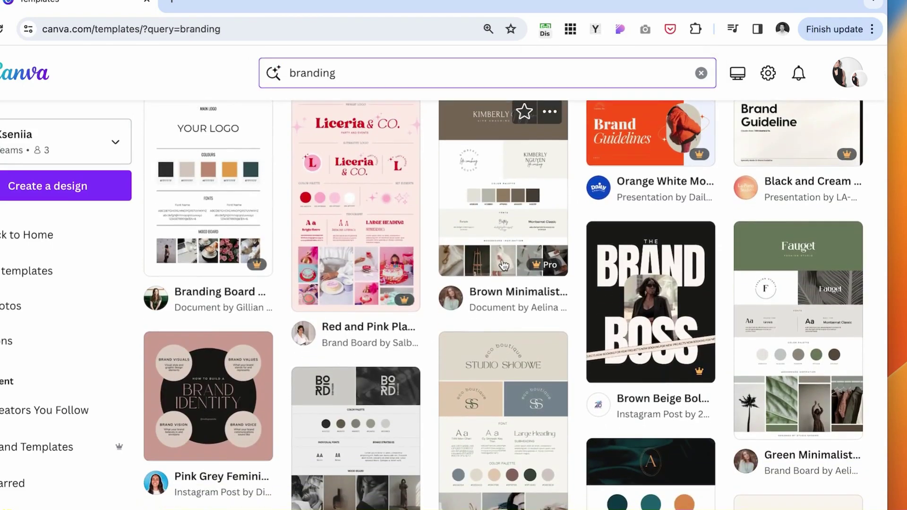
scroll(659, 339, down, 2)
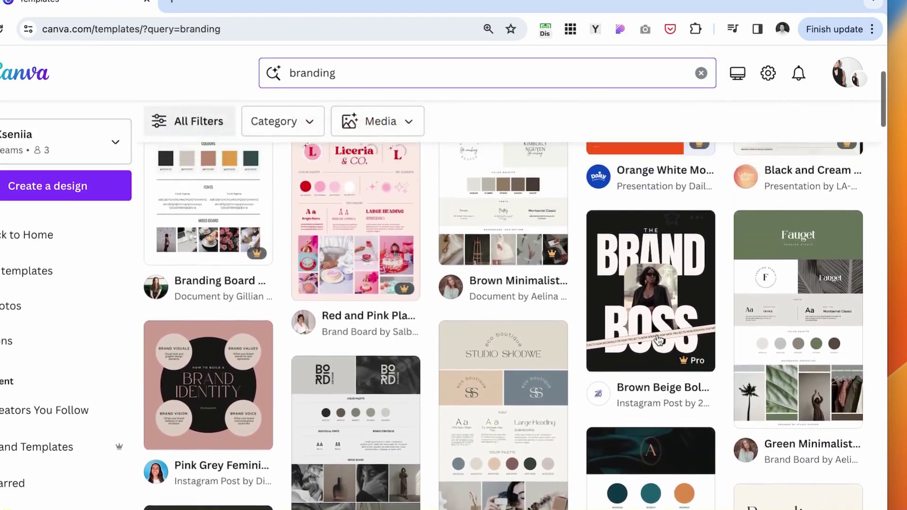
click(349, 264)
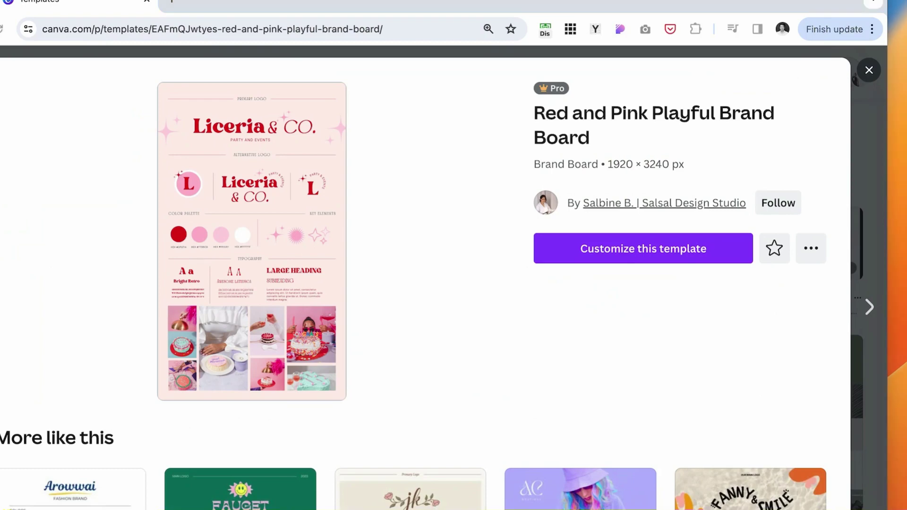
Scroll further down the branding results and open a second brand board template
scroll(598, 252, down, 8)
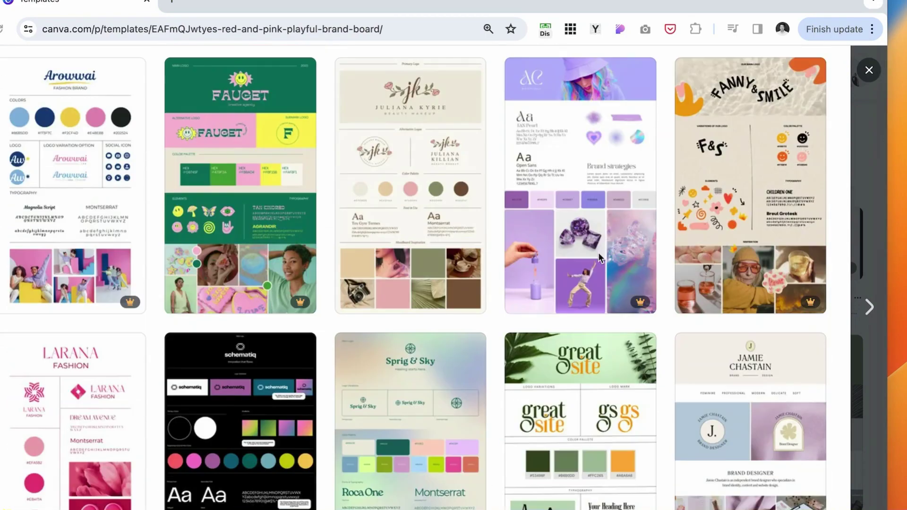
scroll(598, 253, down, 4)
scroll(602, 314, down, 2)
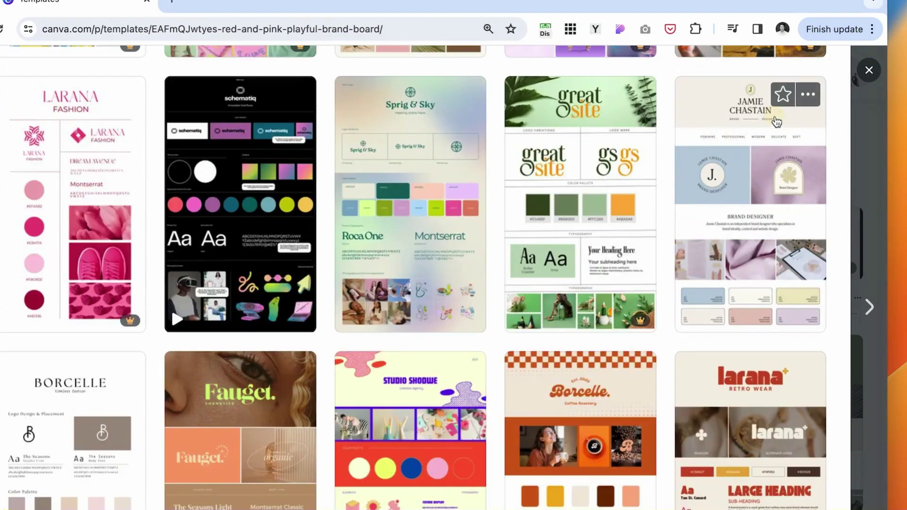
click(722, 140)
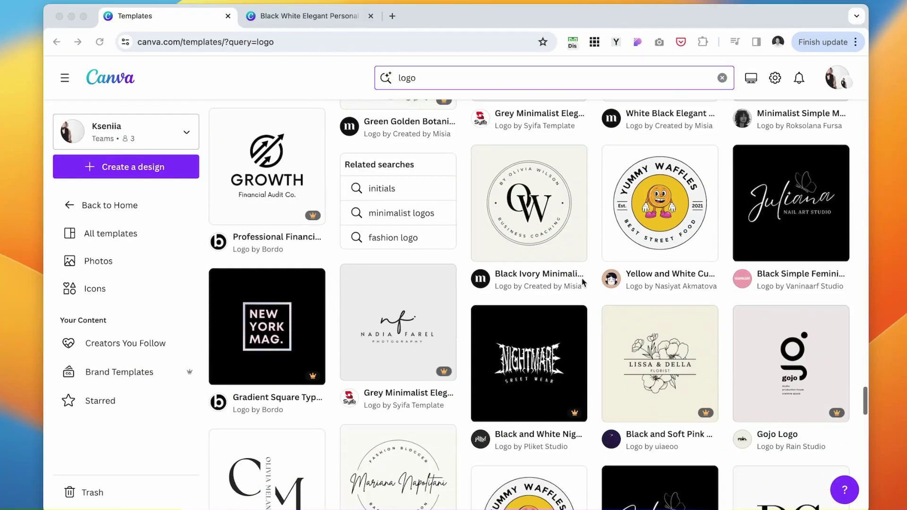
Open the Grey Minimalist Elegant Signature Logo template in the editor and duplicate its logo page
click(398, 313)
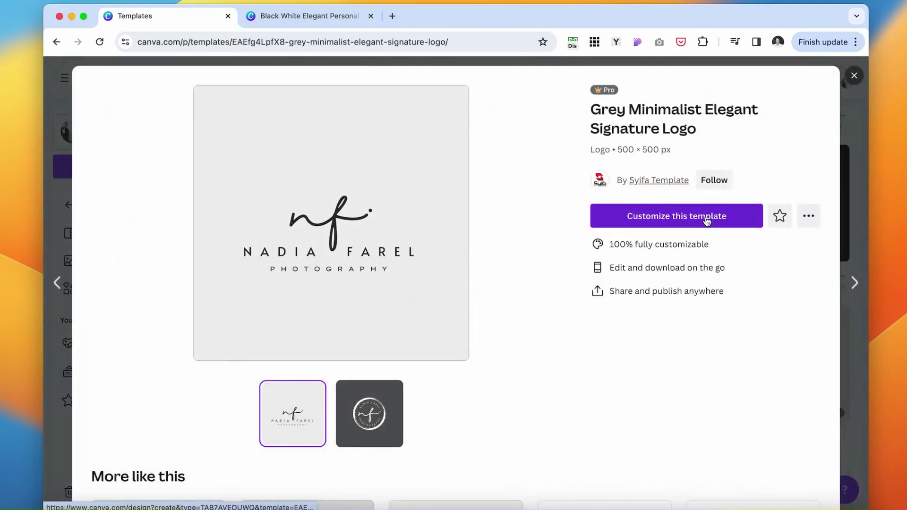
click(707, 222)
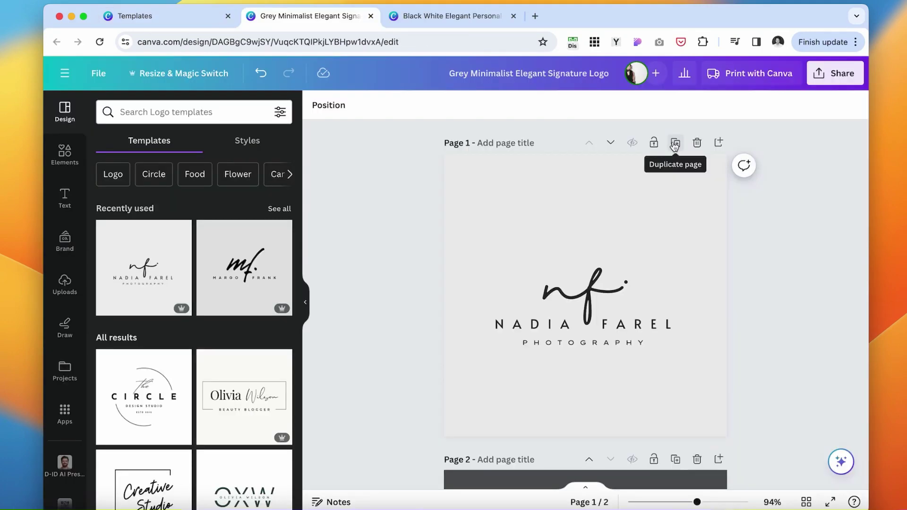
click(676, 142)
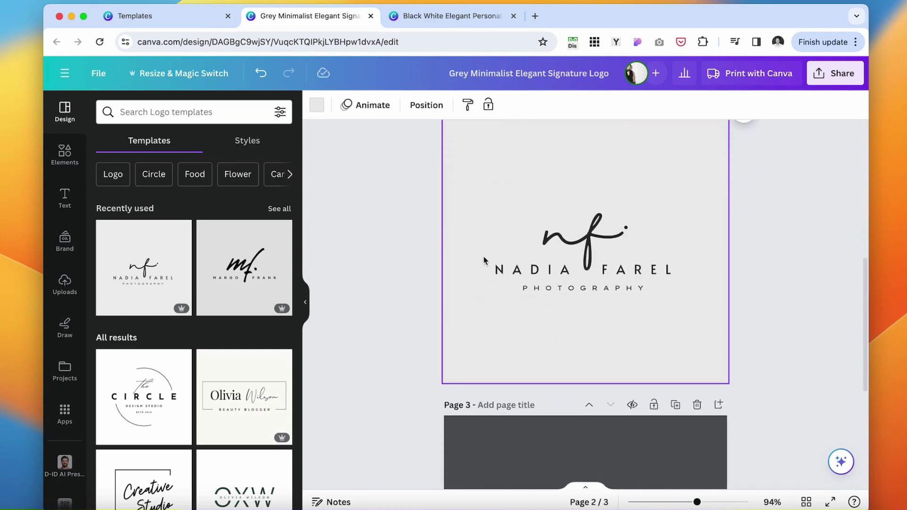
Check the new Page 2 copy and select its name and tagline group
scroll(660, 252, up, 8)
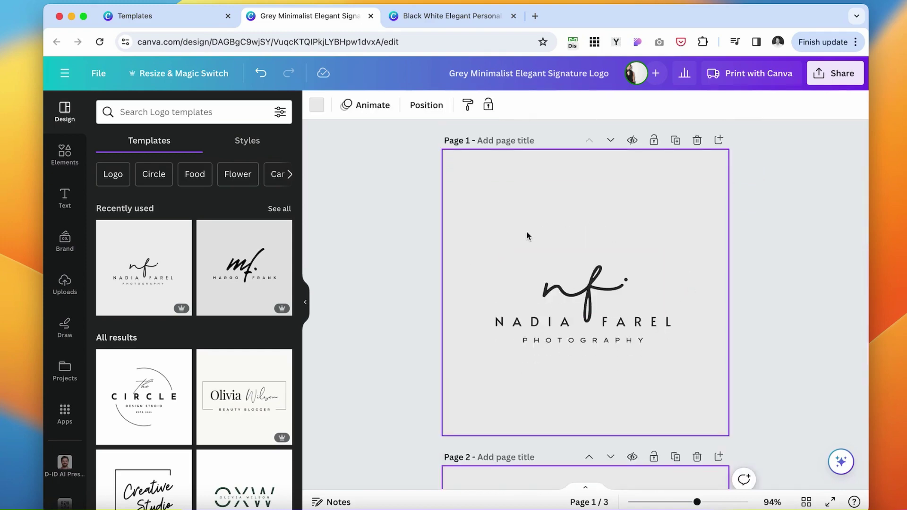
scroll(598, 325, down, 4)
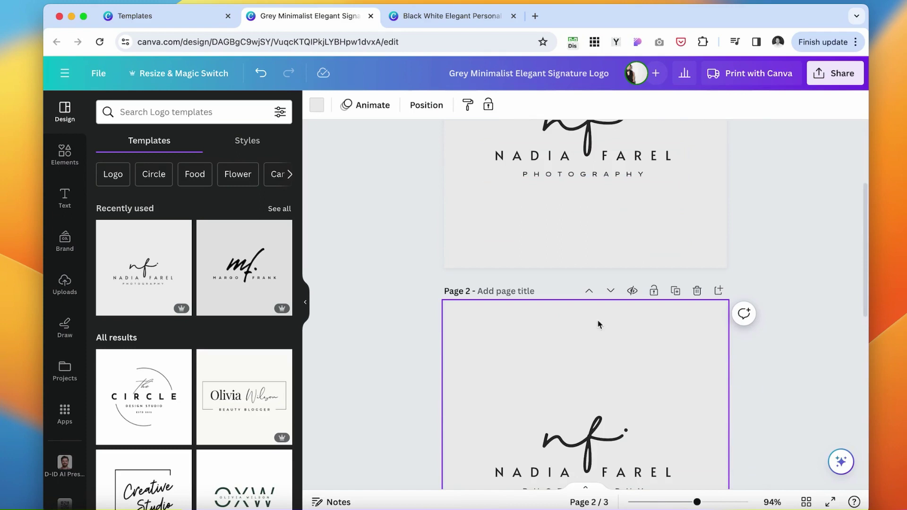
scroll(607, 363, up, 5)
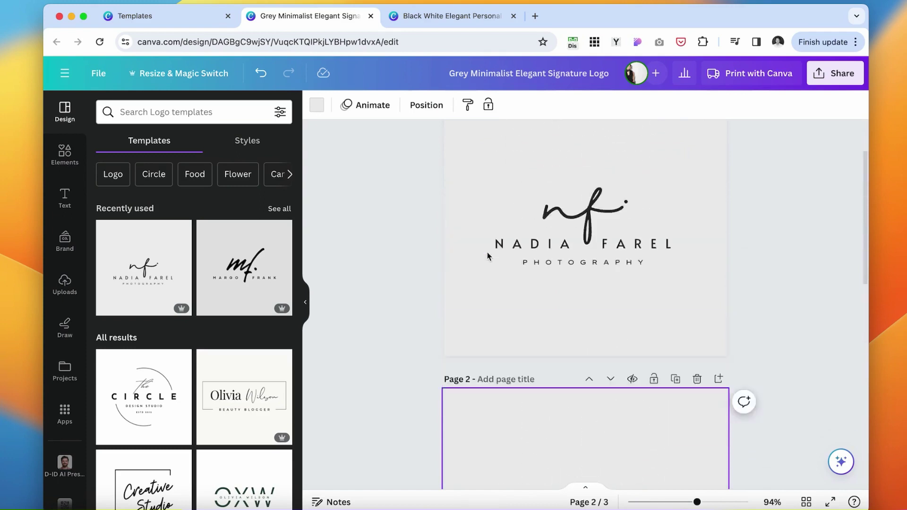
scroll(555, 337, down, 6)
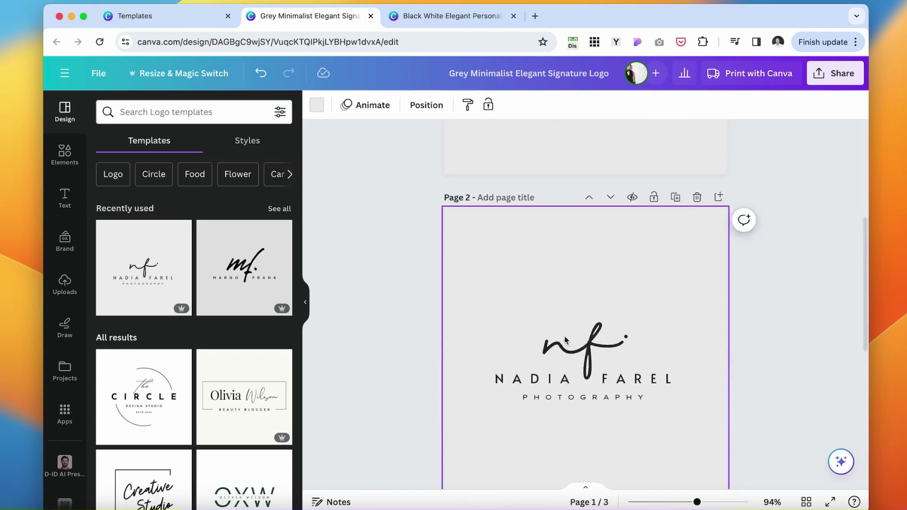
click(520, 397)
scroll(453, 314, down, 1)
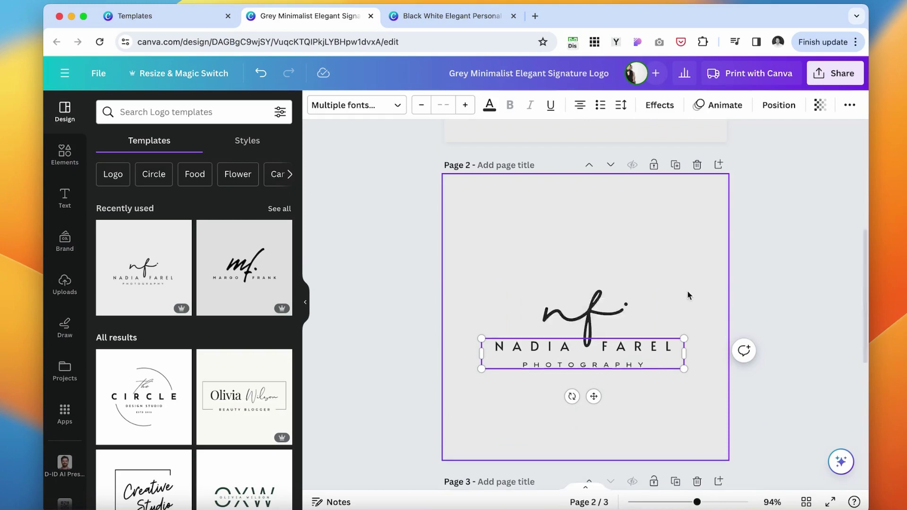
scroll(687, 295, up, 7)
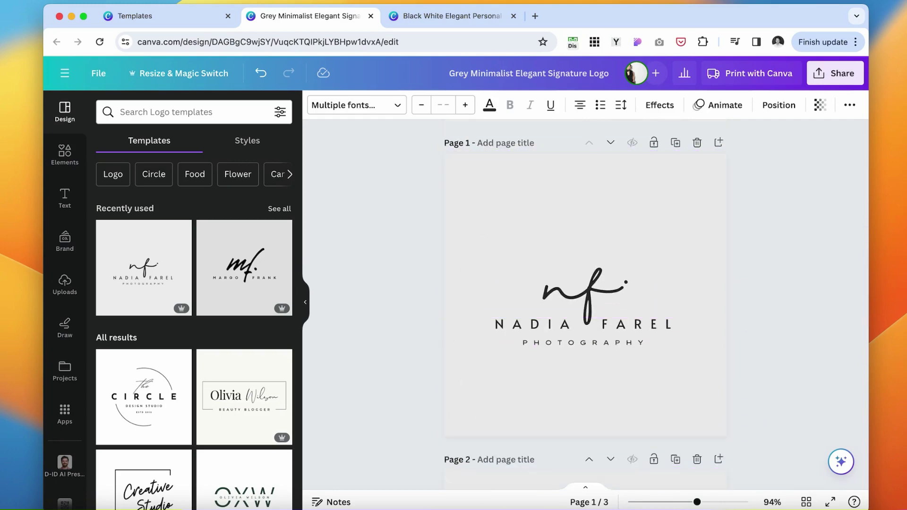
Ungroup the logo on page 2 and move PHOTOGRAPHY down near the page bottom
click(615, 344)
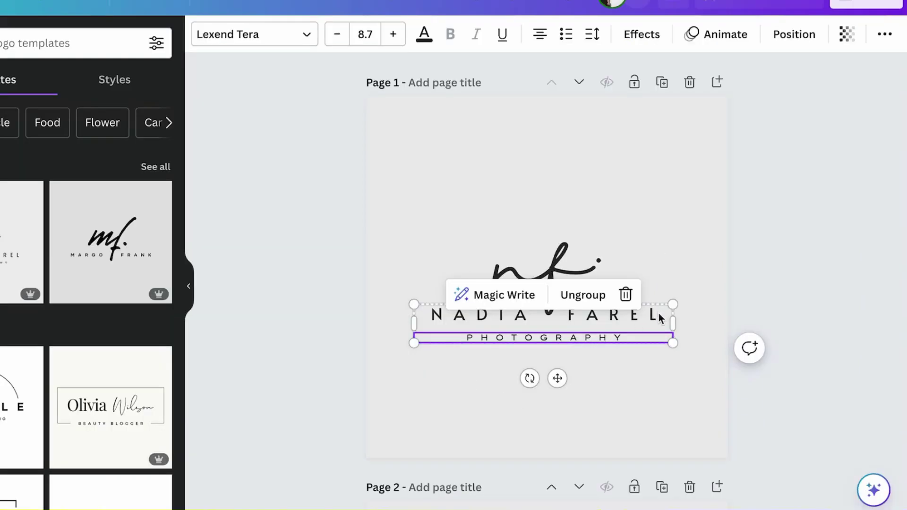
click(584, 300)
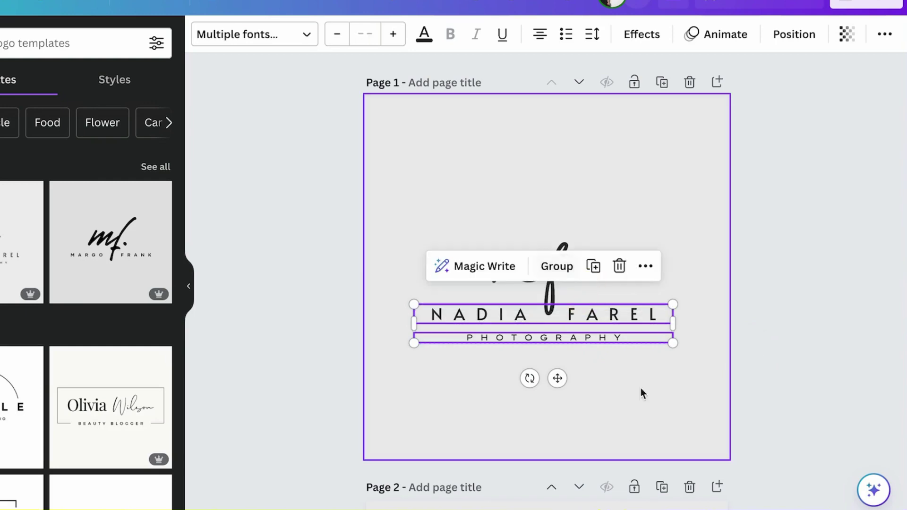
click(597, 350)
drag(597, 338, 598, 388)
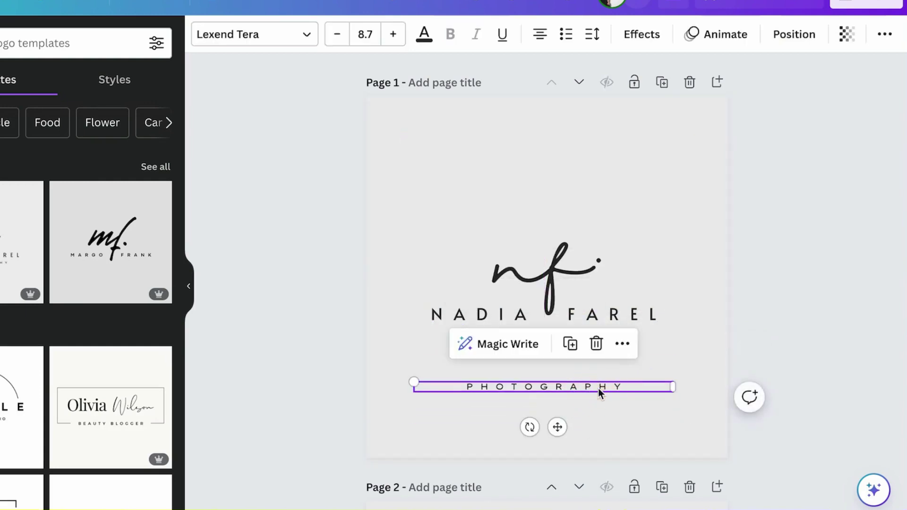
scroll(598, 388, down, 10)
Nudge the name up-left and break it onto two lines between first name and surname
click(652, 223)
drag(652, 222, 636, 219)
click(676, 298)
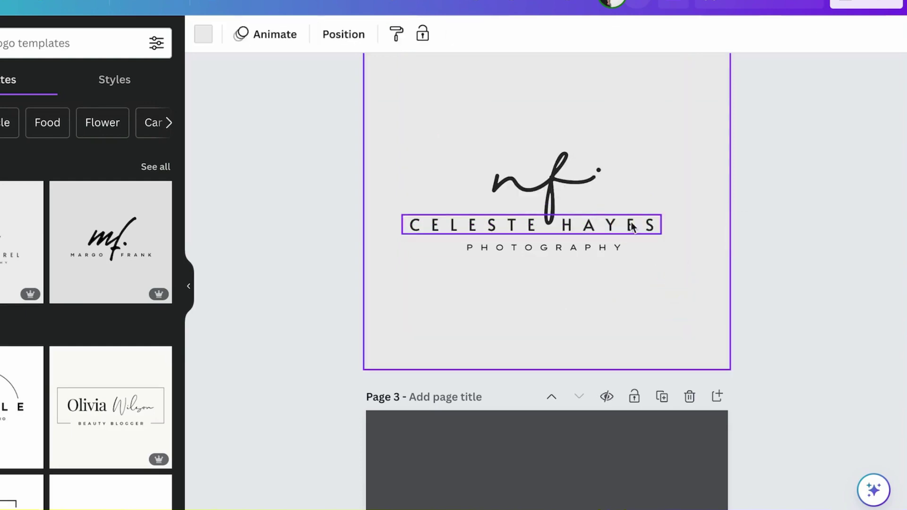
click(551, 222)
click(551, 222)
key(Return)
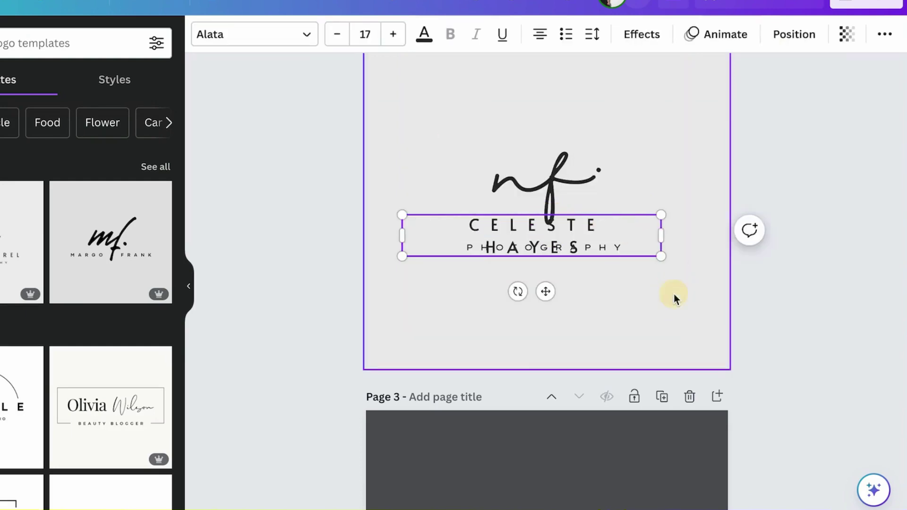
scroll(661, 283, up, 10)
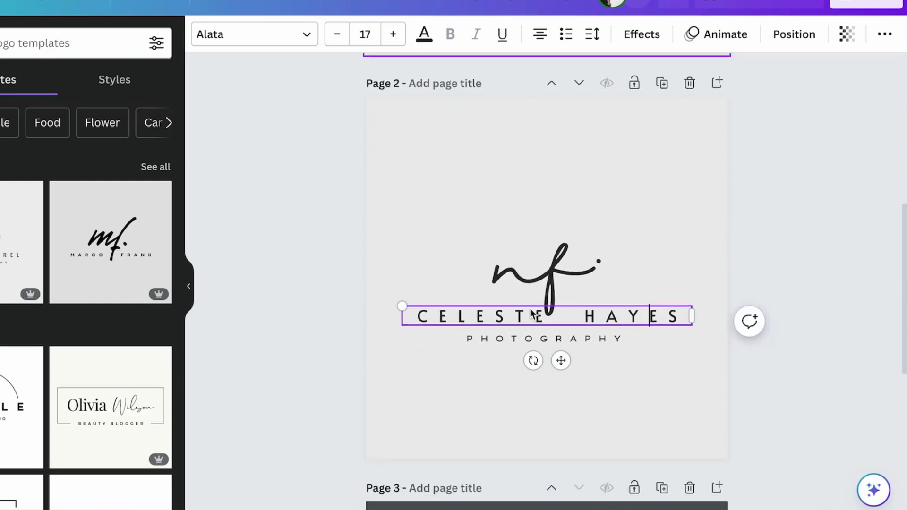
scroll(543, 283, down, 2)
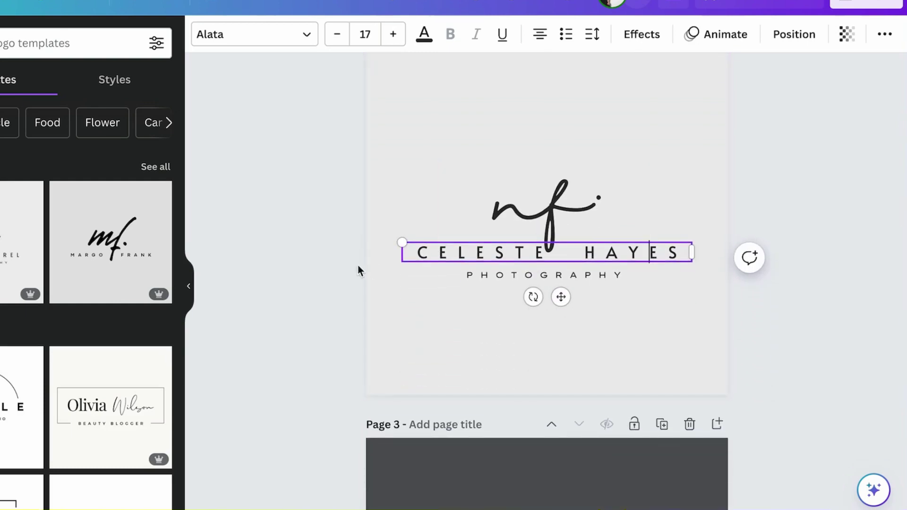
click(635, 265)
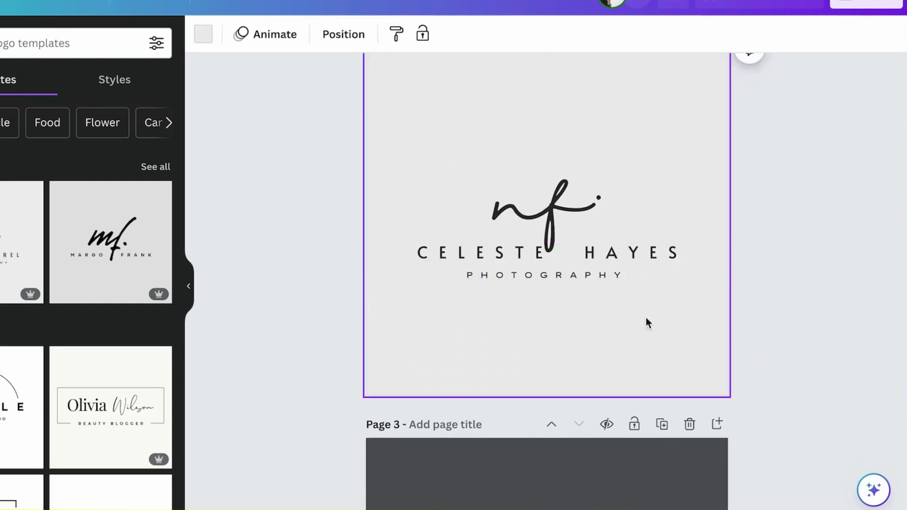
key(ctrl+z)
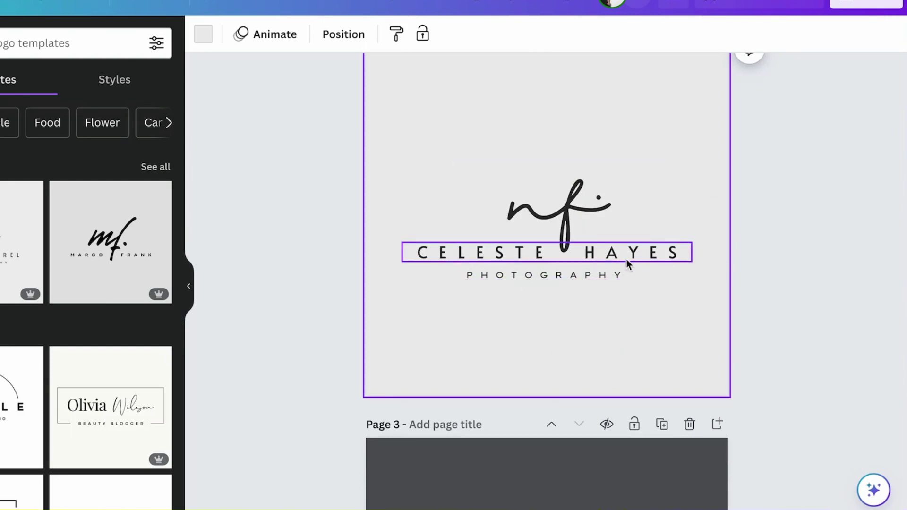
click(641, 243)
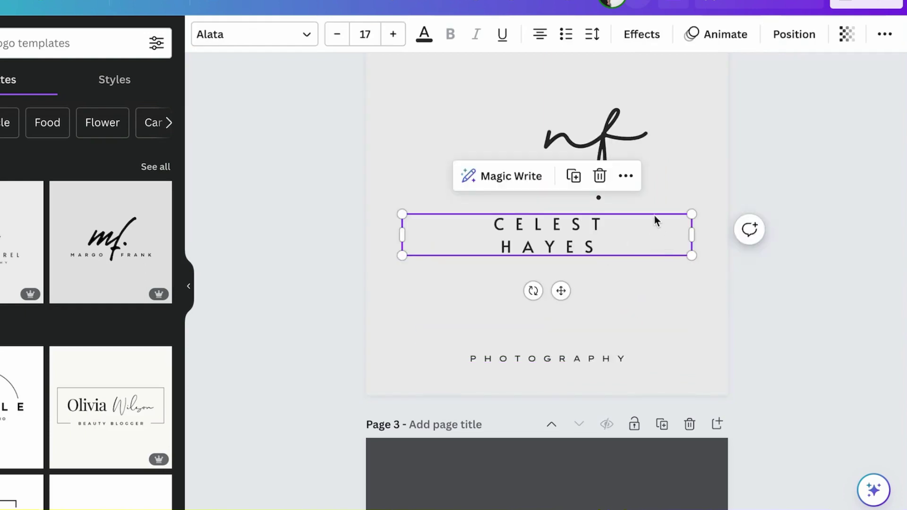
Duplicate the name box, keeping only the first name in one copy and the surname in the other
click(644, 238)
key(ctrl+d)
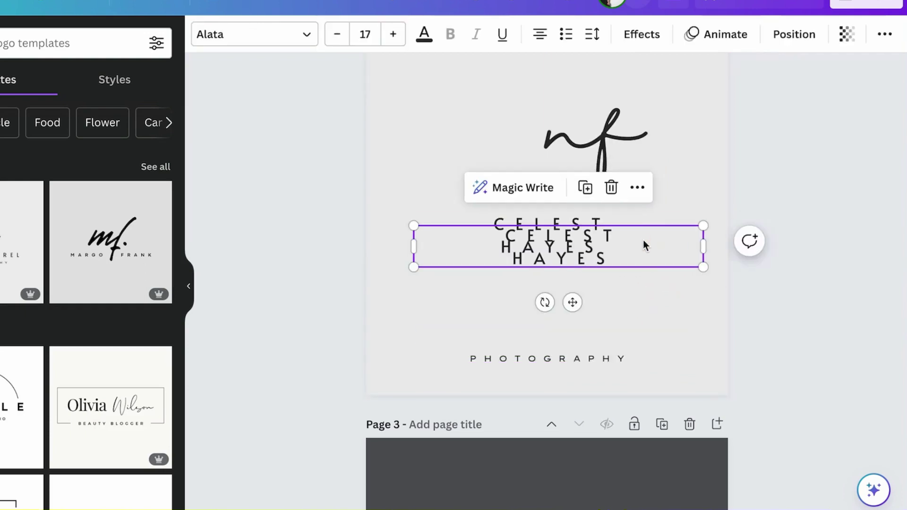
click(656, 244)
double_click(574, 250)
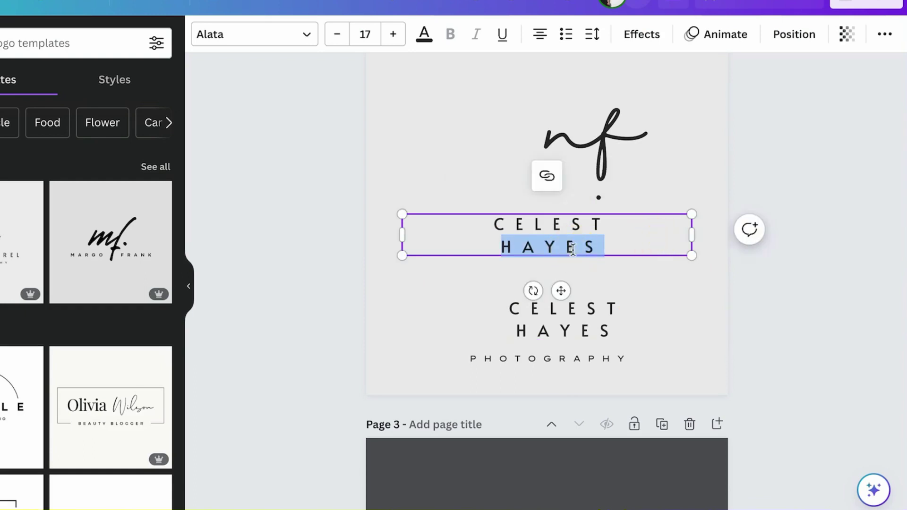
key(BackSpace)
click(519, 332)
click(519, 332)
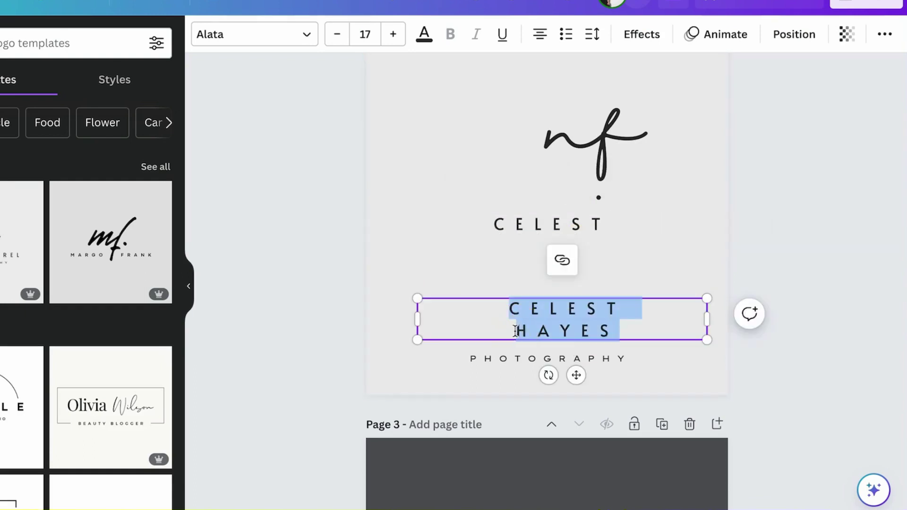
click(517, 331)
double_click(513, 308)
key(BackSpace)
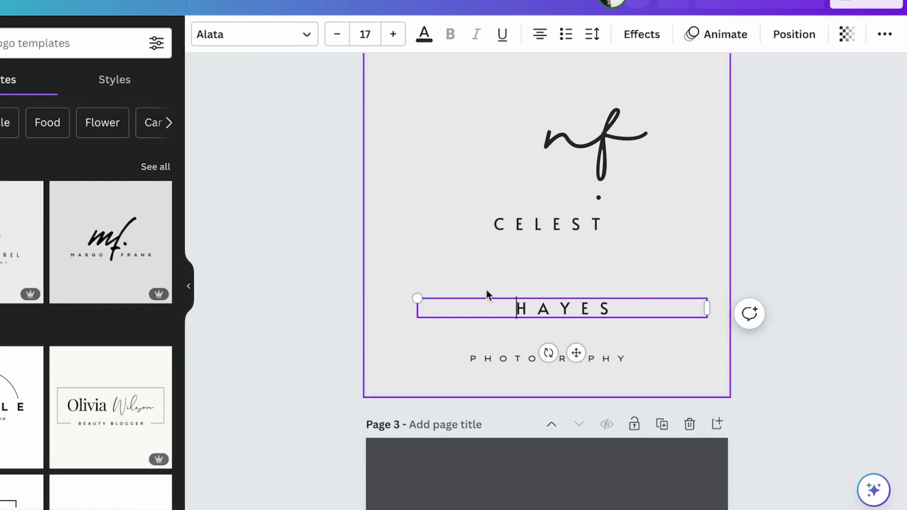
Move the surname under the first name, shift the nf monogram up-left, and left-align the first name
drag(574, 307, 598, 256)
drag(662, 169, 614, 147)
click(613, 222)
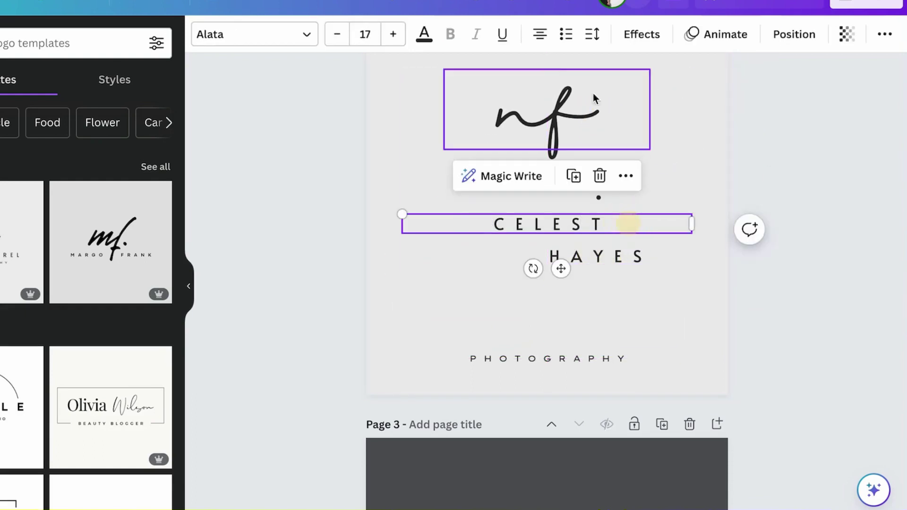
click(541, 36)
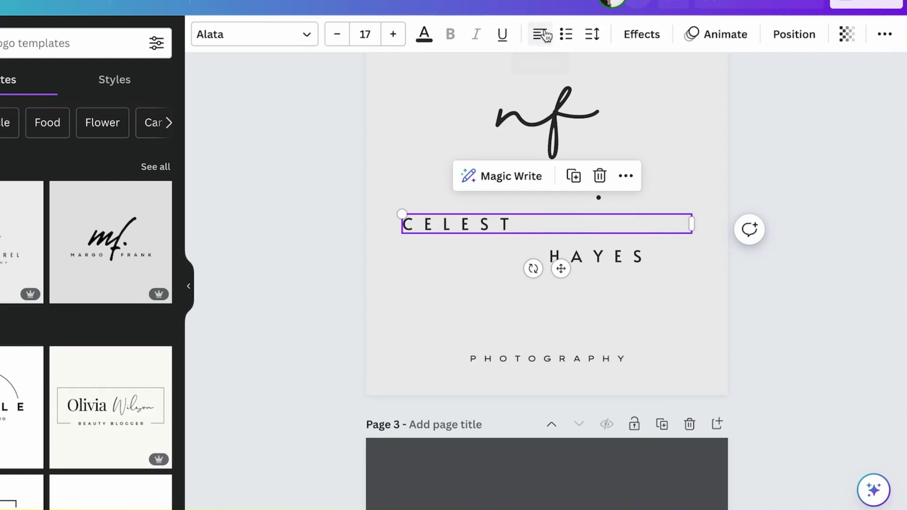
click(541, 35)
click(541, 36)
click(540, 35)
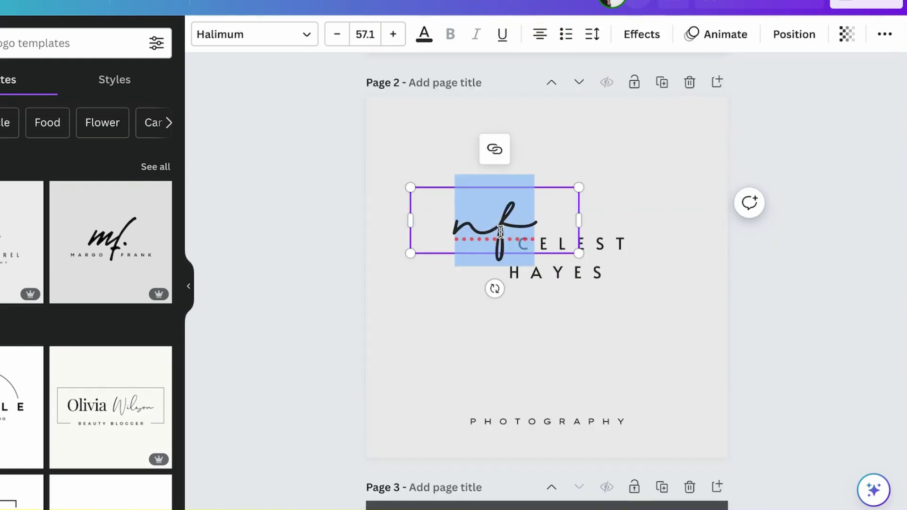
Change the monogram text to ch and move it up the page
text(ch)
drag(526, 203, 452, 317)
click(656, 186)
click(542, 188)
Duplicate the ch monogram and split it into separate c and h letters
key(ctrl+d)
click(518, 316)
key(BackSpace)
click(637, 330)
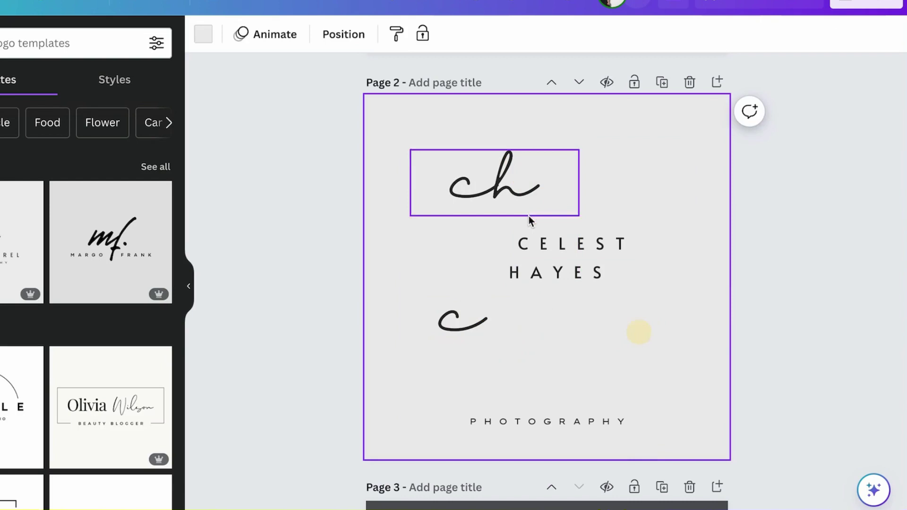
drag(493, 186, 419, 186)
key(BackSpace)
click(397, 262)
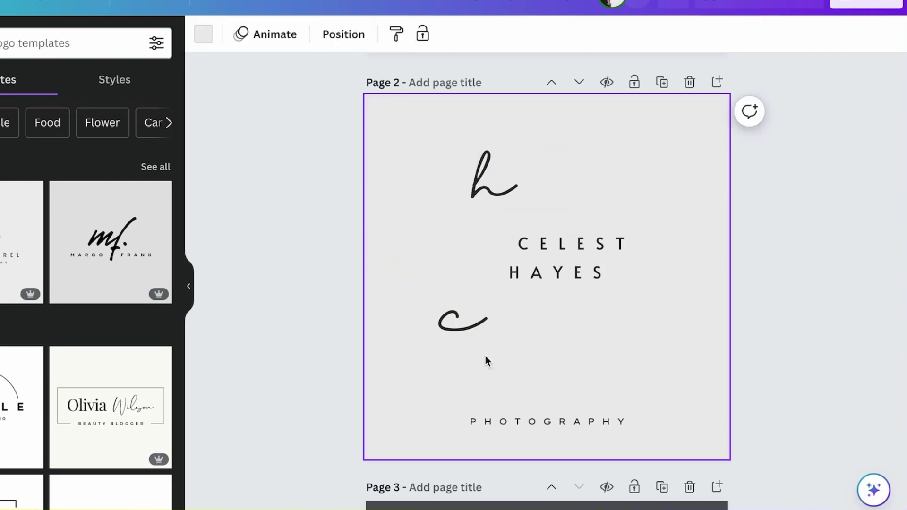
Place the first name beside the ch and the surname beneath, then centre all logo elements on the page
key(ctrl+plus)
click(465, 361)
drag(466, 362, 269, 273)
drag(434, 418, 372, 370)
key(ctrl+a)
click(152, 201)
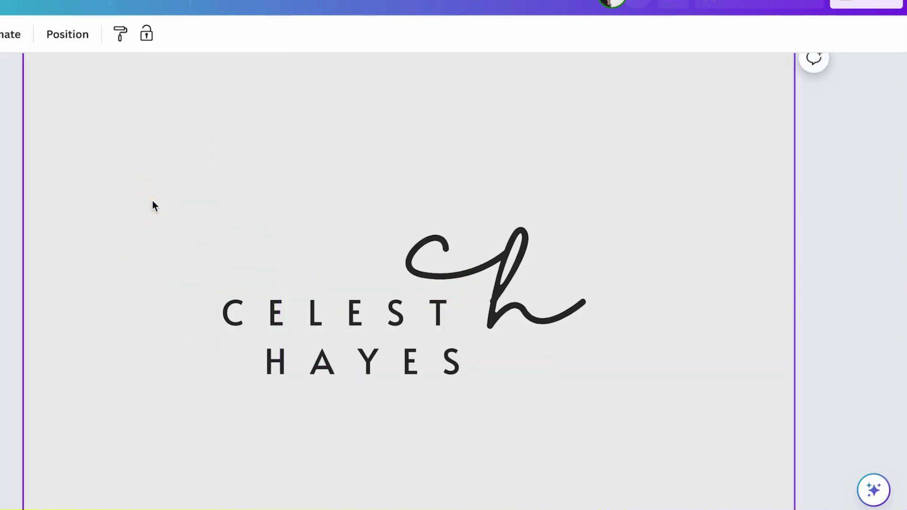
key(ctrl+minus)
click(502, 273)
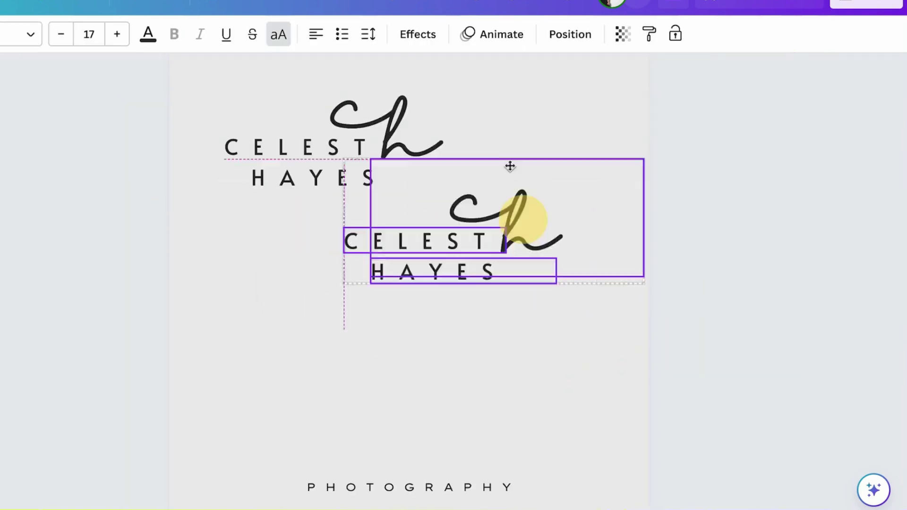
Move the logo copy down-left and set its first name in ITC Avant Garde Gothic from the Minimal fonts
drag(510, 203, 458, 333)
click(609, 433)
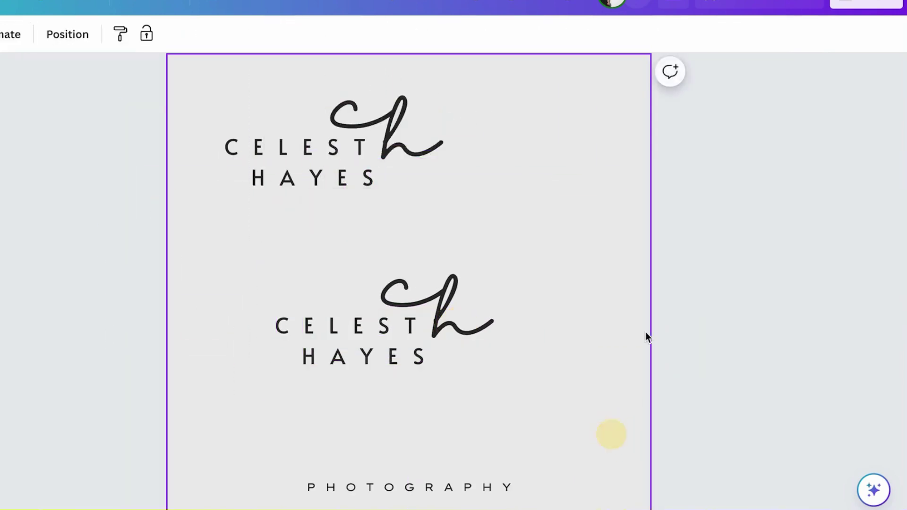
click(326, 330)
click(26, 38)
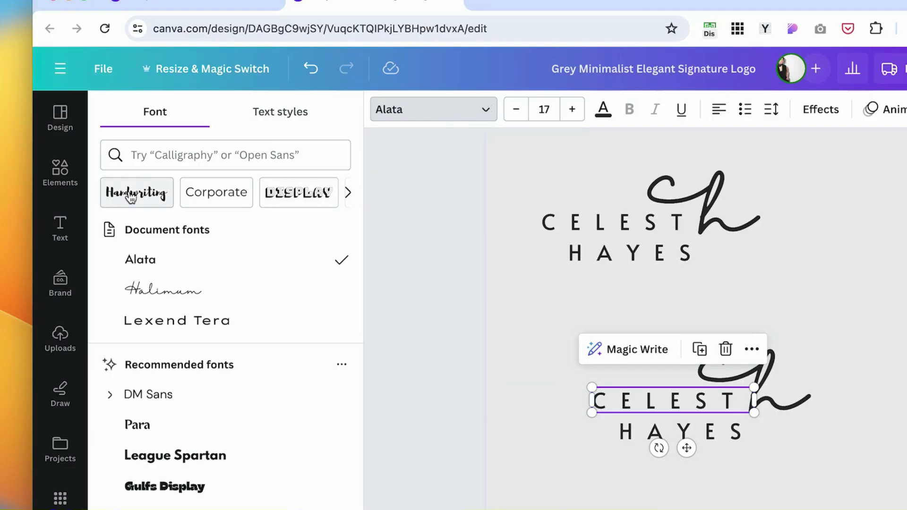
scroll(292, 205, right, 6)
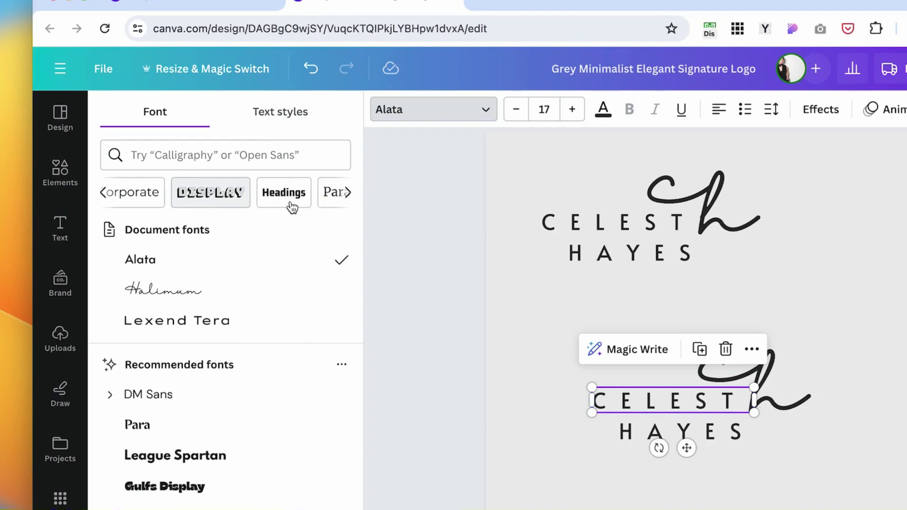
scroll(301, 203, right, 8)
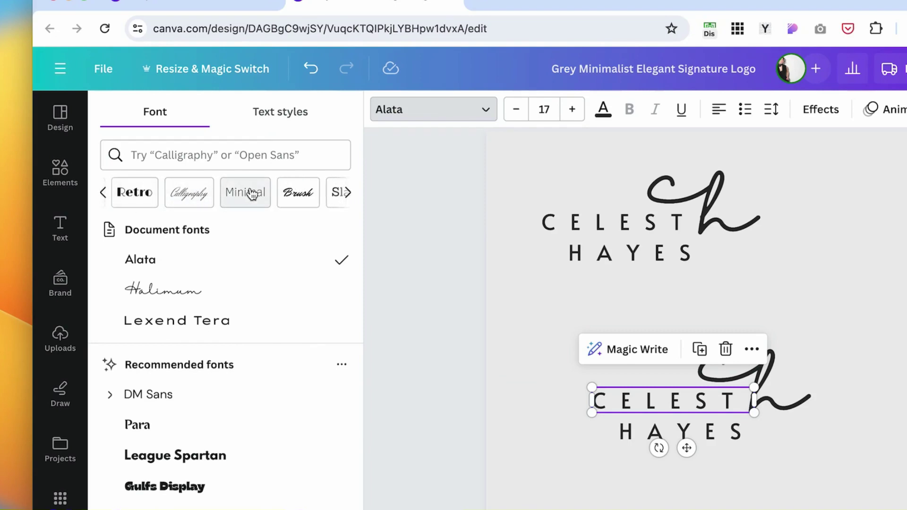
click(245, 192)
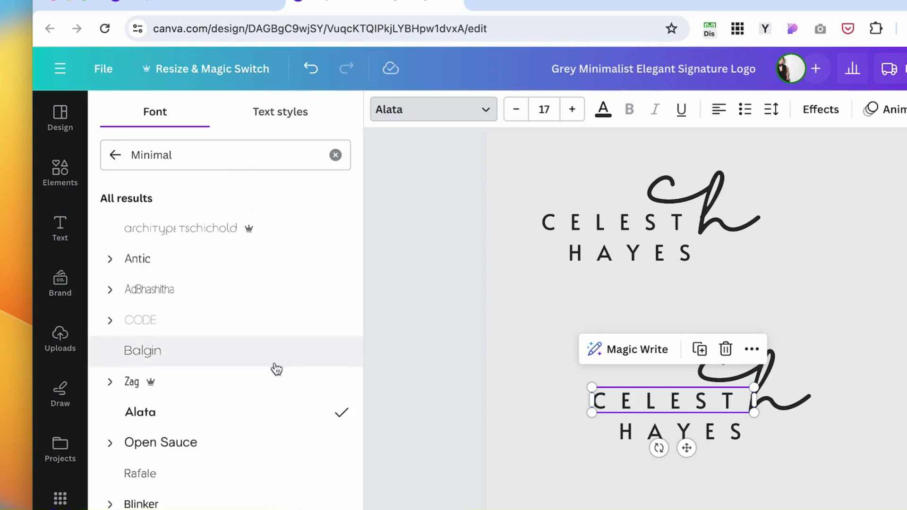
scroll(276, 368, down, 5)
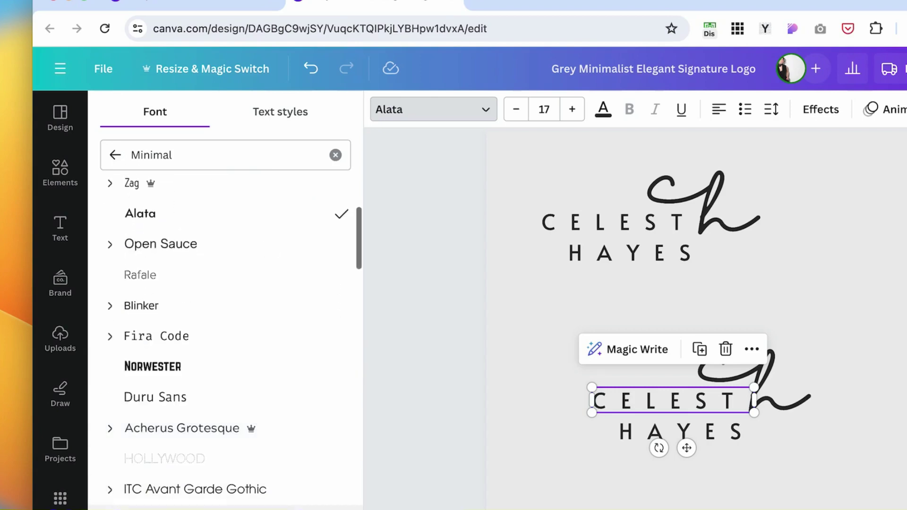
click(224, 500)
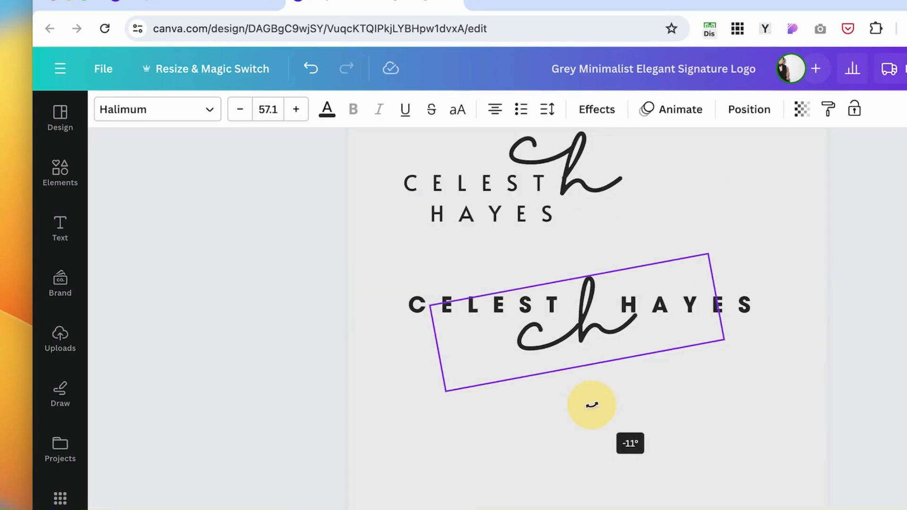
Tilt the script ch about -7° and lower it slightly
drag(589, 401, 584, 405)
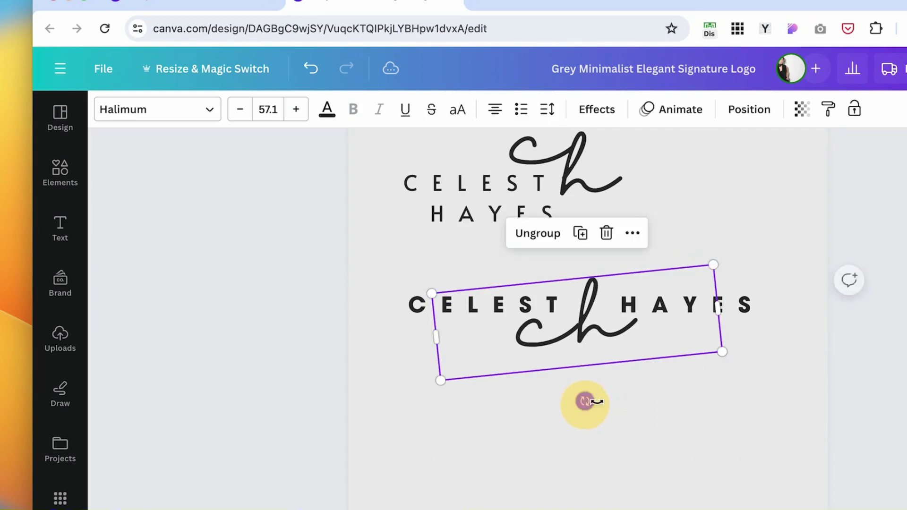
drag(591, 329, 588, 343)
click(732, 435)
Adjust the name's letter spacing and apply Codec Pro to the name text
click(411, 309)
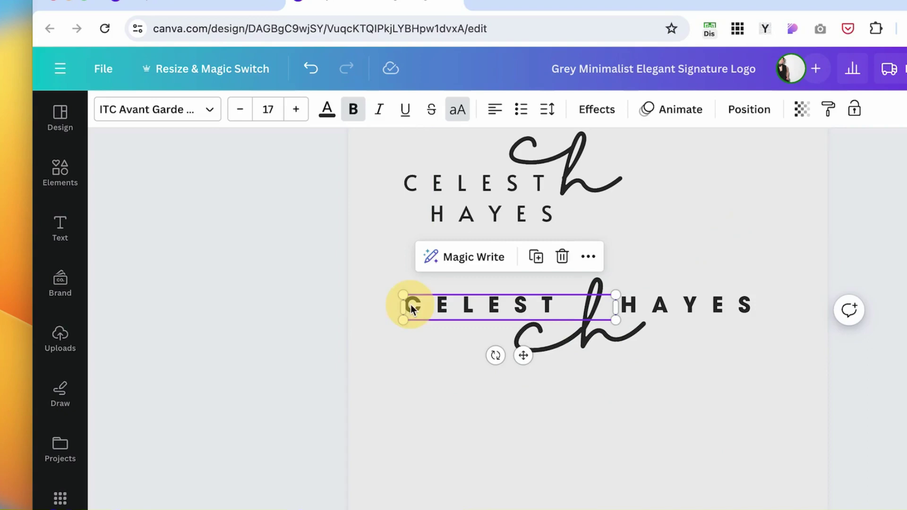
click(555, 115)
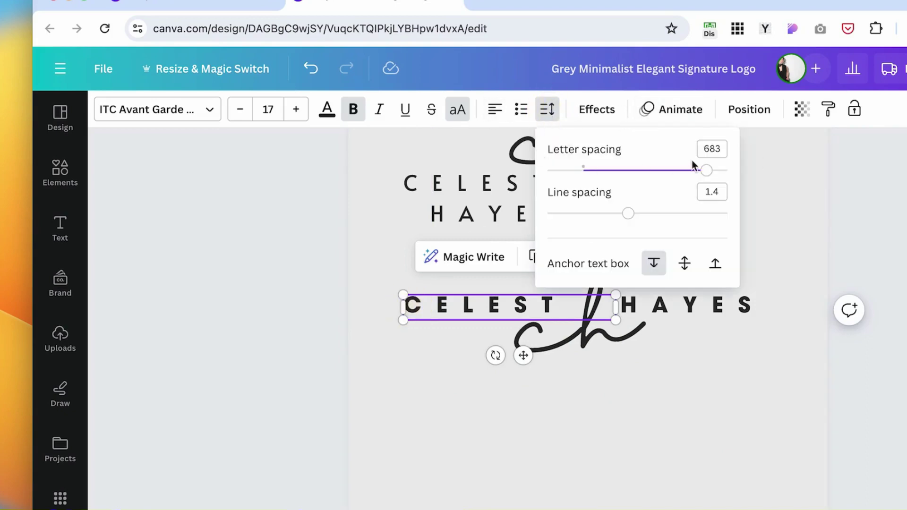
click(698, 170)
click(713, 413)
click(713, 413)
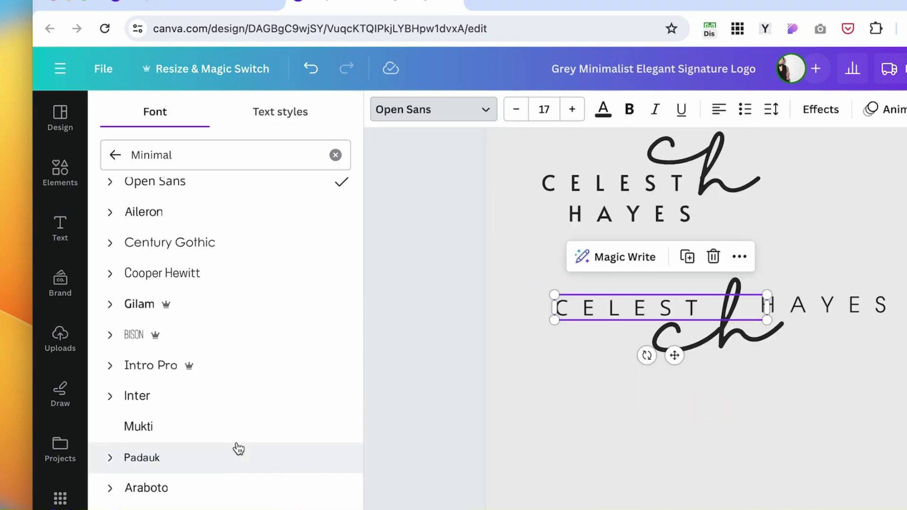
scroll(238, 443, down, 4)
scroll(310, 430, down, 1)
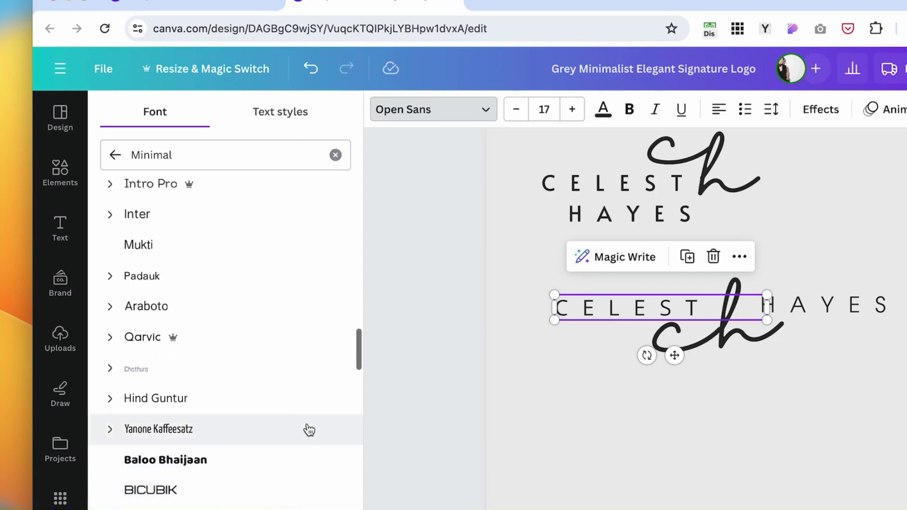
scroll(307, 429, down, 3)
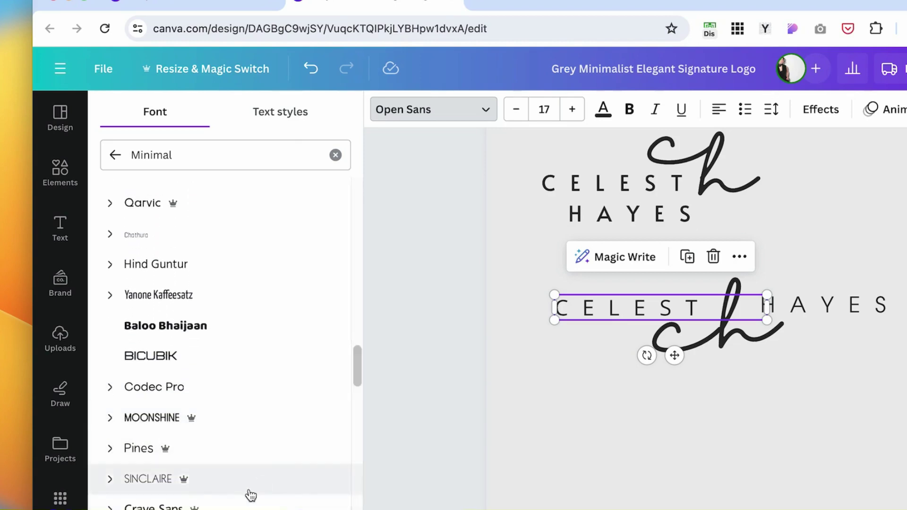
shift+click(698, 360)
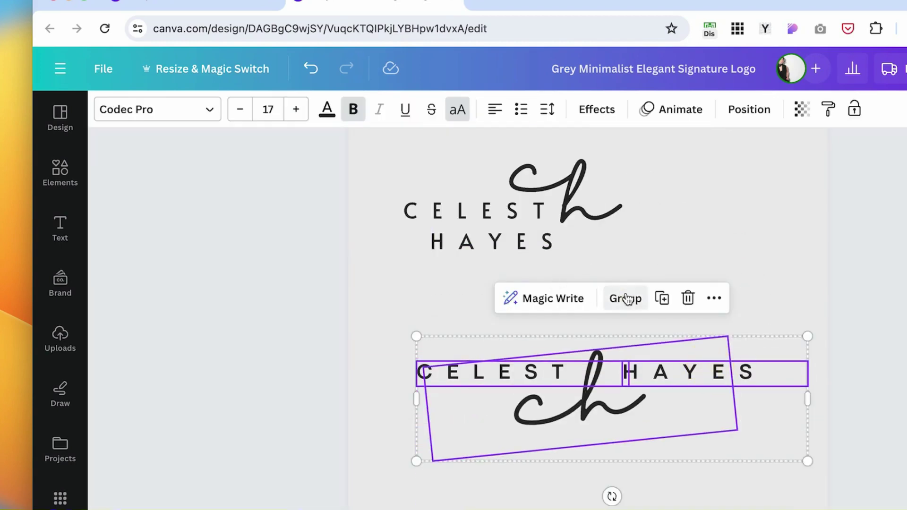
click(627, 298)
click(757, 261)
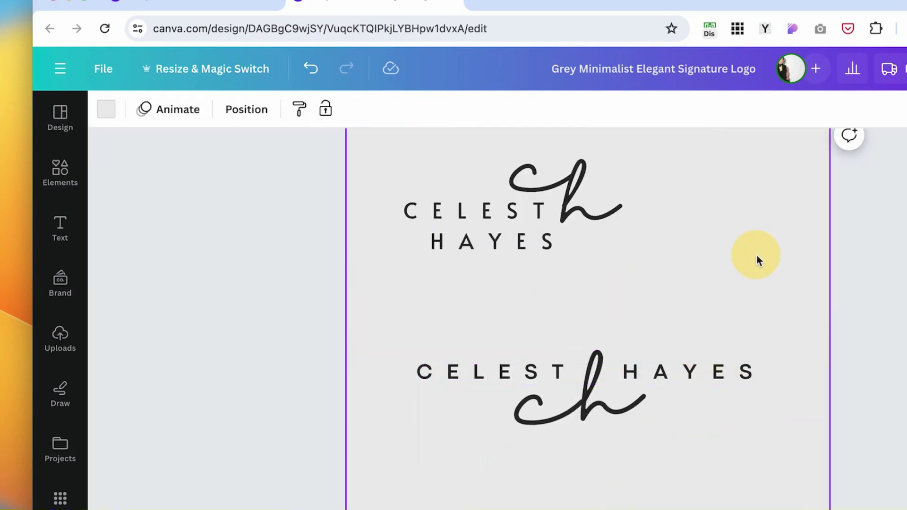
Duplicate page 2 with both logos into a new Page 3
scroll(678, 395, down, 3)
scroll(732, 411, up, 5)
click(762, 187)
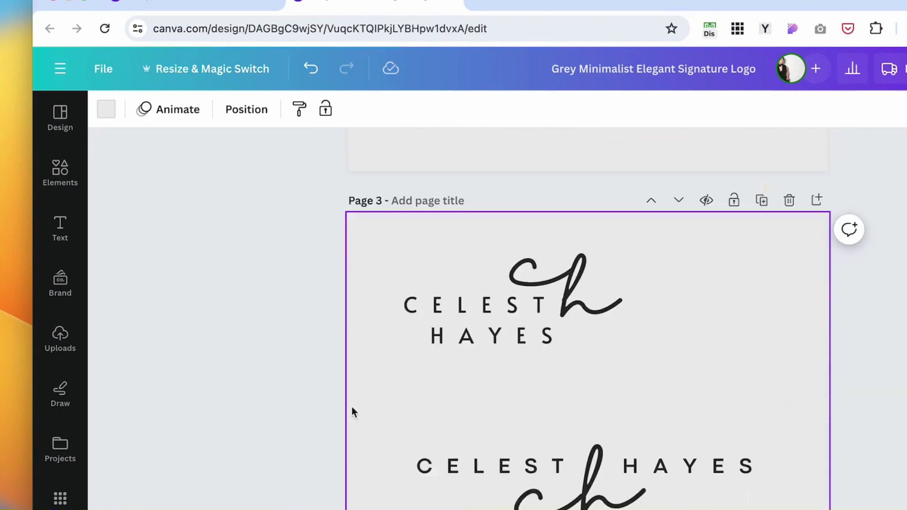
scroll(353, 412, down, 5)
Select the second logo's script ch and browse the Handwriting font category for it
click(587, 388)
click(582, 385)
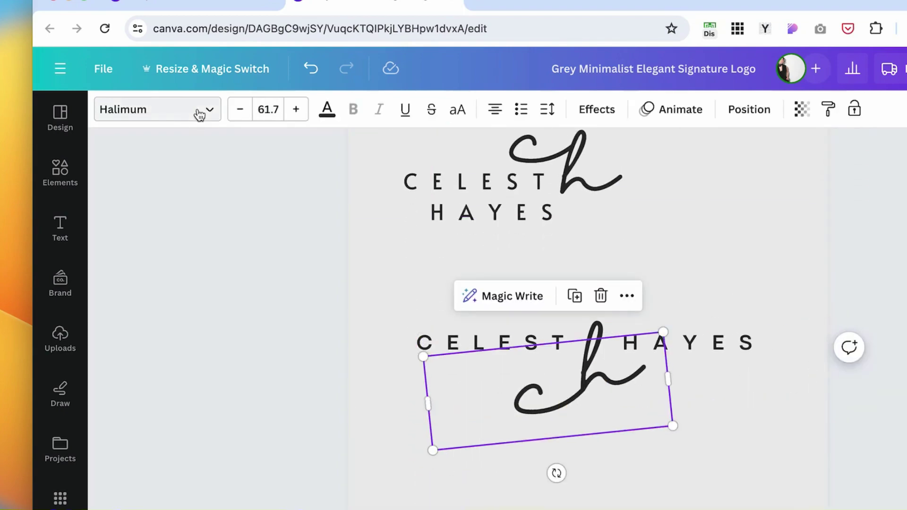
click(199, 114)
click(116, 155)
click(137, 191)
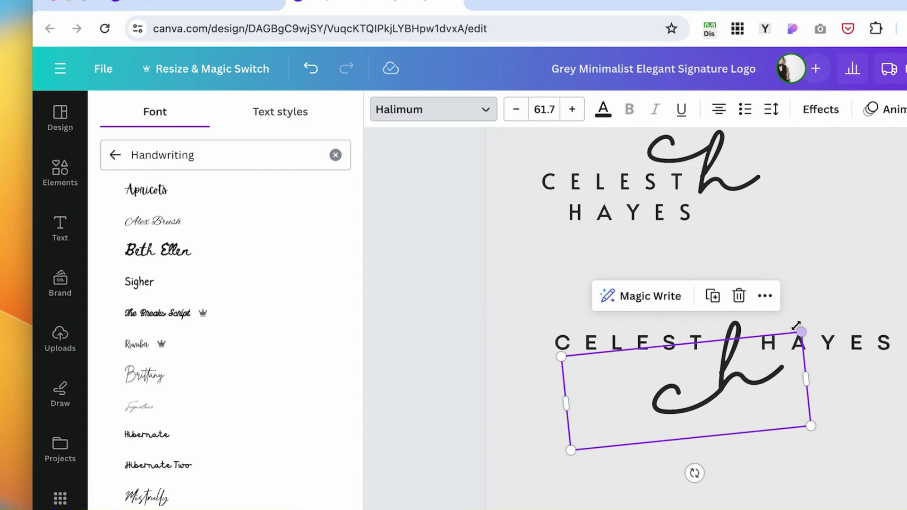
scroll(795, 327, up, 6)
scroll(795, 328, down, 9)
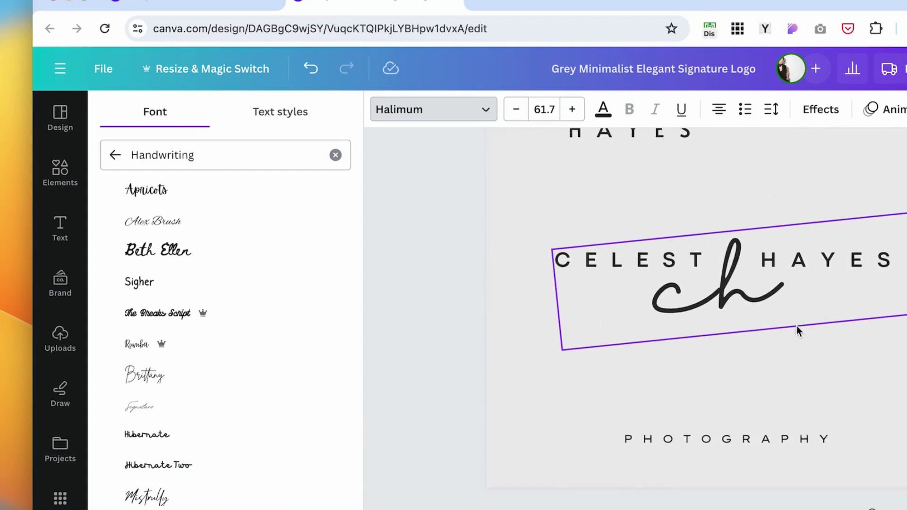
scroll(797, 326, down, 15)
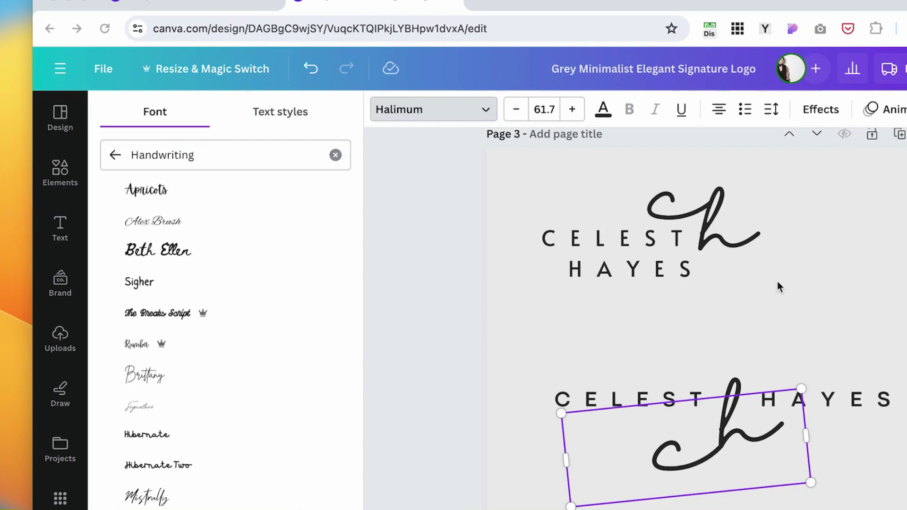
scroll(193, 435, down, 2)
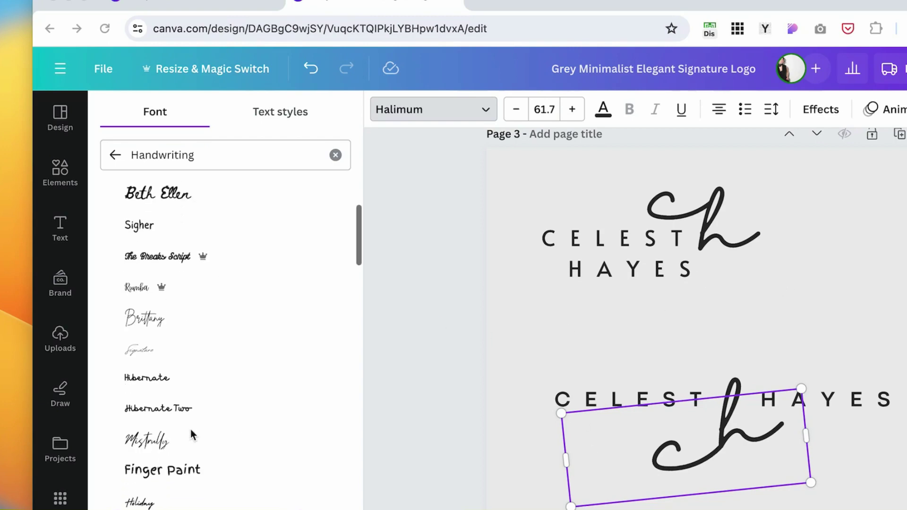
scroll(266, 458, down, 3)
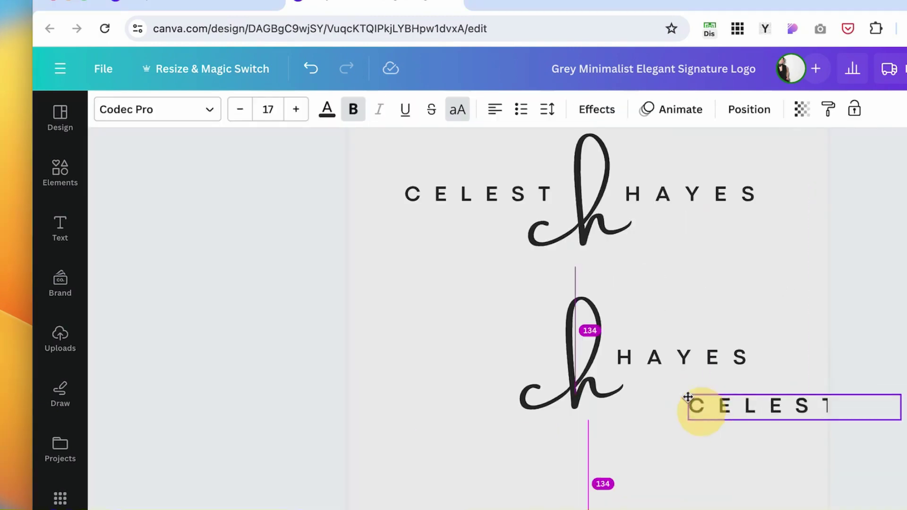
Move the script ch and HAYES up-left, line CELEST up with HAYES, and shift the ch further left
drag(694, 406, 683, 442)
click(736, 359)
drag(579, 373, 536, 384)
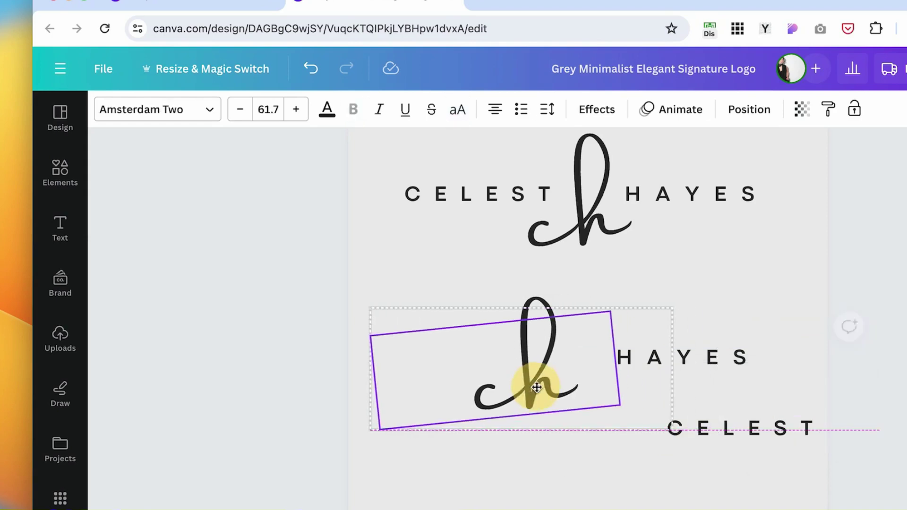
drag(680, 358, 639, 323)
click(800, 427)
drag(799, 427, 712, 367)
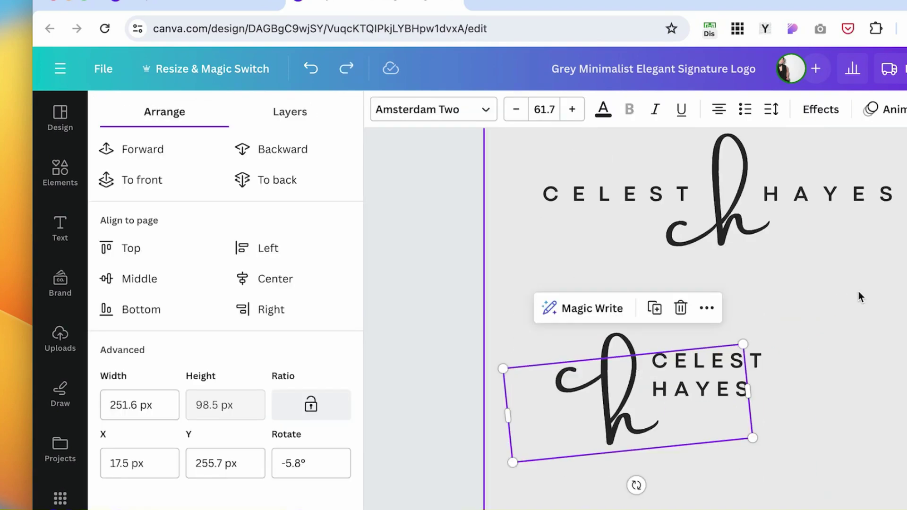
drag(635, 427, 582, 428)
Undo the recent split-letter layout changes and move the rotated C swirl down and left
drag(523, 294, 609, 460)
click(704, 370)
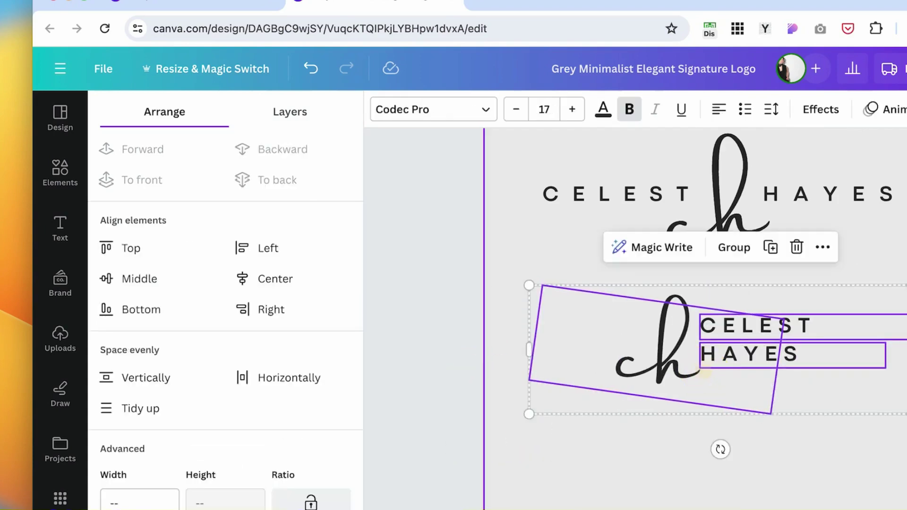
click(812, 433)
scroll(811, 433, down, 3)
key(super+z)
key(super+z)
key(super+z)
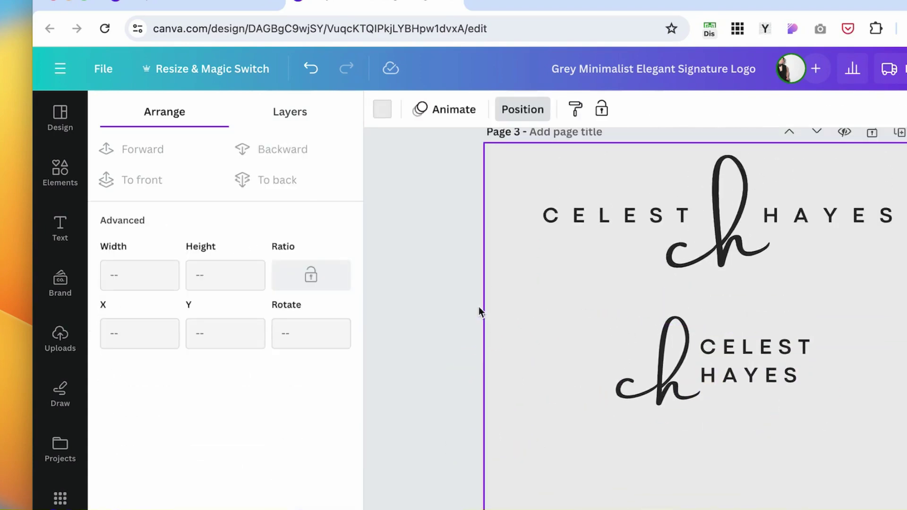
drag(470, 414, 456, 434)
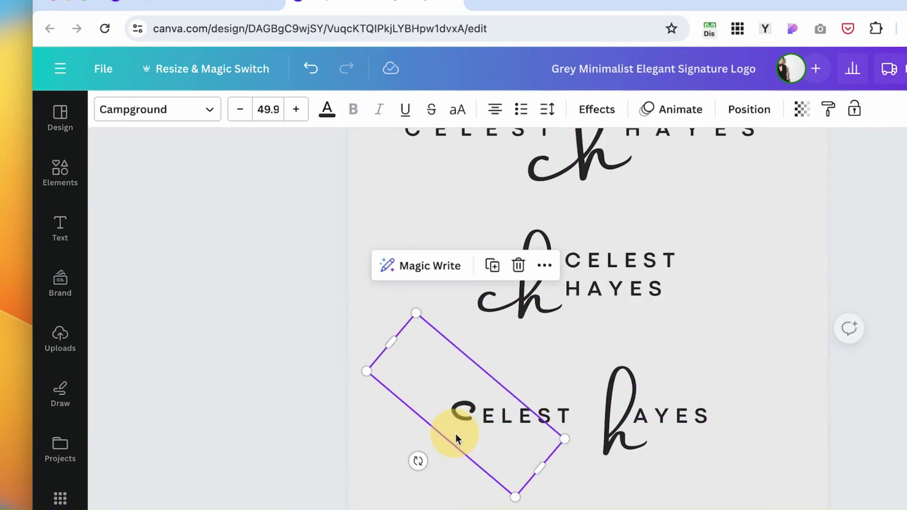
Edit the hAYES text to reach the script h, then inspect the rotated C swirl's font
click(696, 410)
double_click(655, 387)
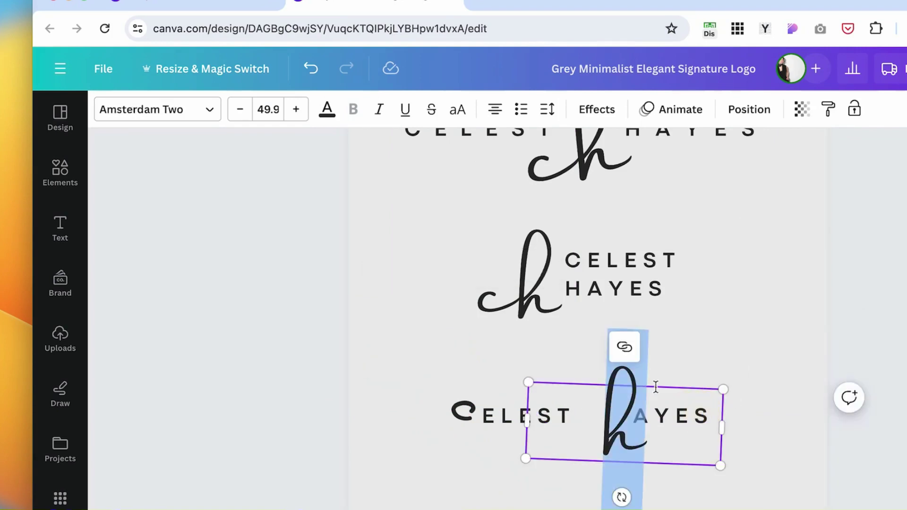
click(741, 338)
click(599, 425)
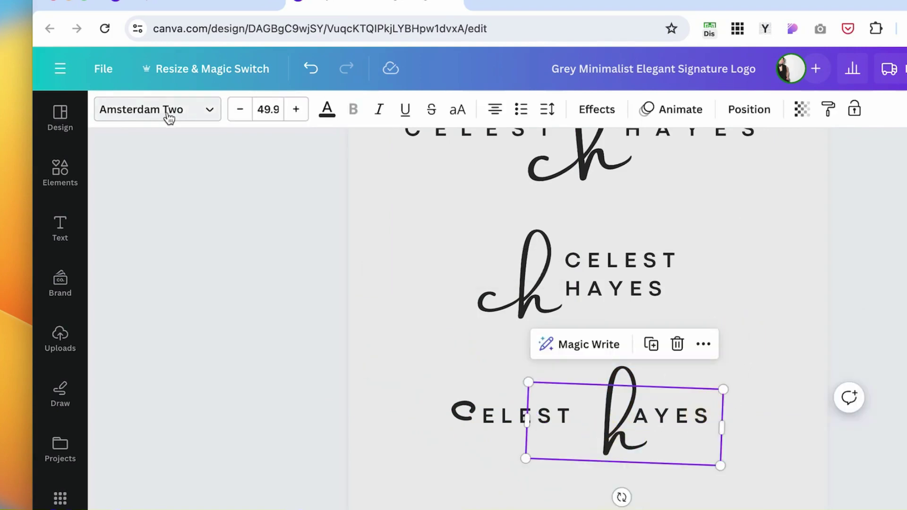
click(697, 263)
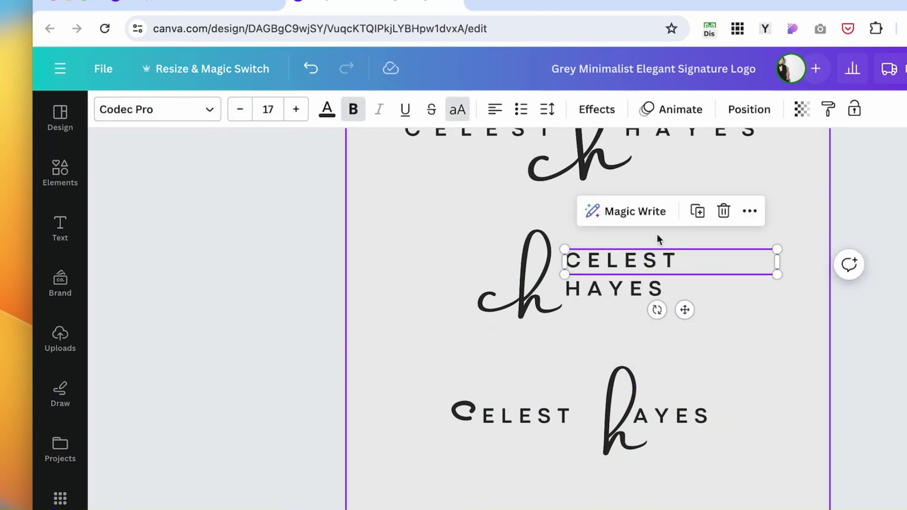
click(456, 428)
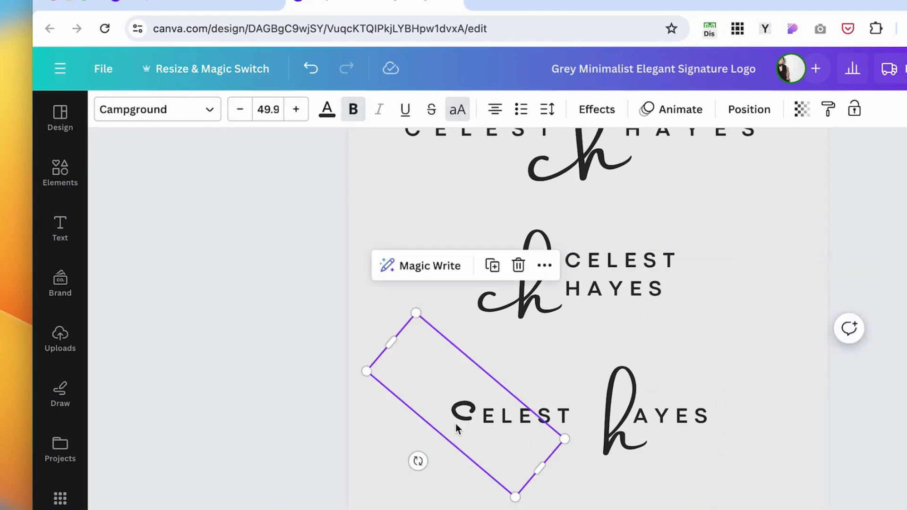
click(205, 109)
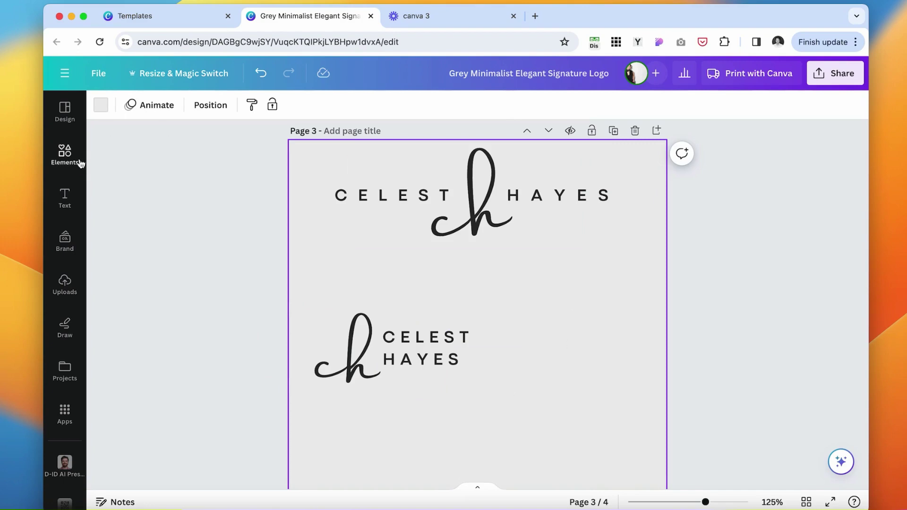
Search the Elements library for 'photo' graphics and scroll through the results
click(72, 161)
click(141, 111)
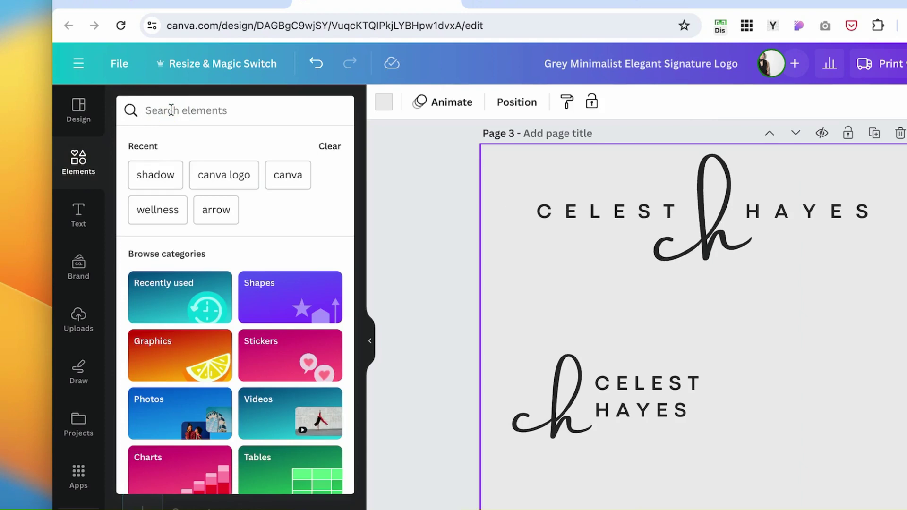
text(photo)
key(Return)
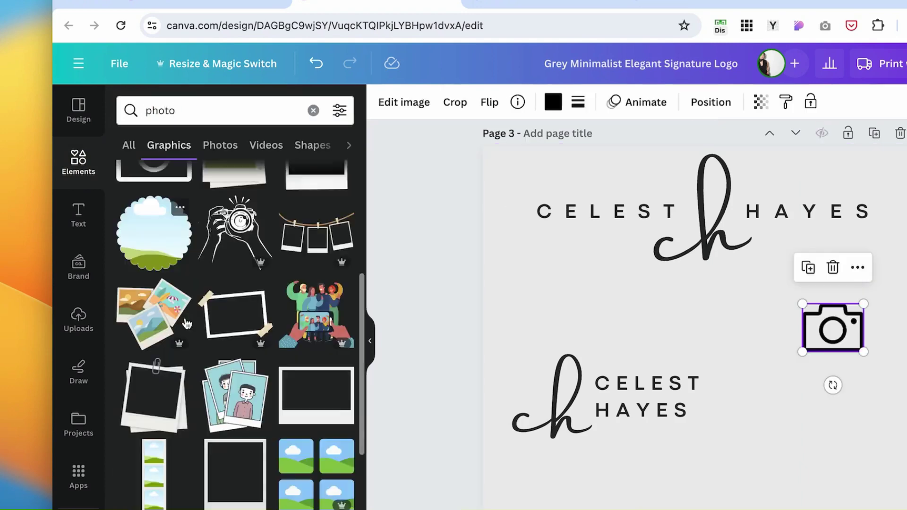
scroll(193, 223, down, 5)
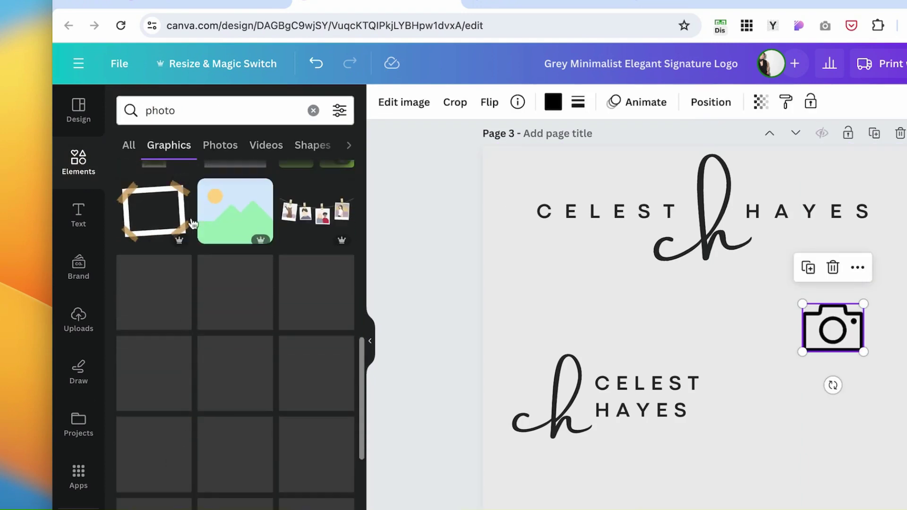
scroll(192, 223, down, 5)
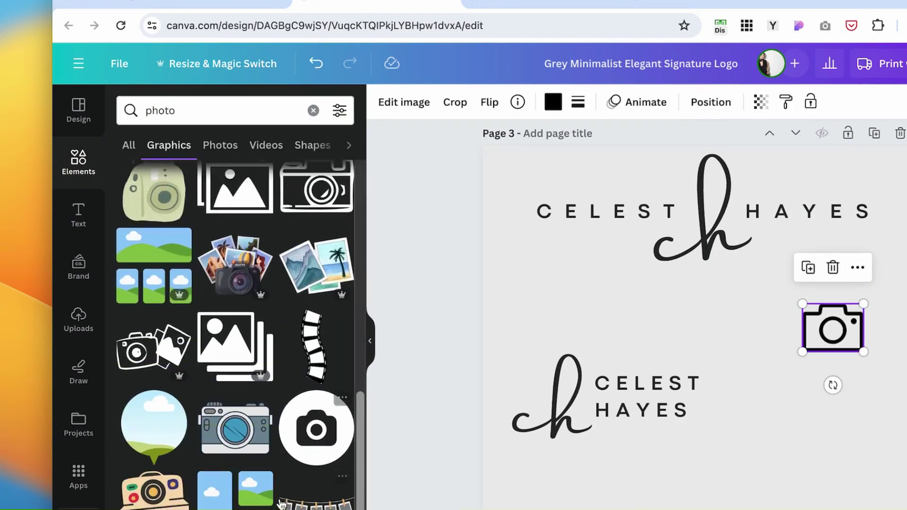
scroll(282, 504, down, 1)
scroll(275, 504, down, 10)
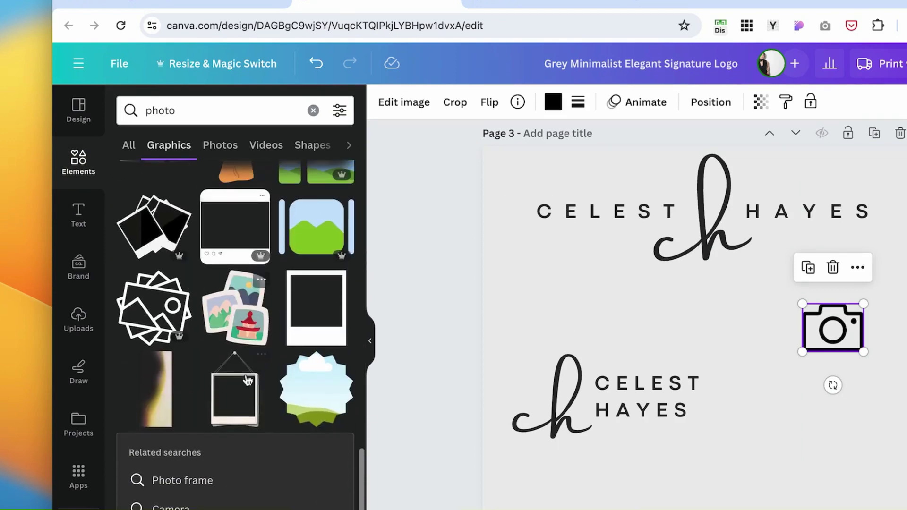
scroll(255, 345, down, 10)
scroll(252, 436, down, 2)
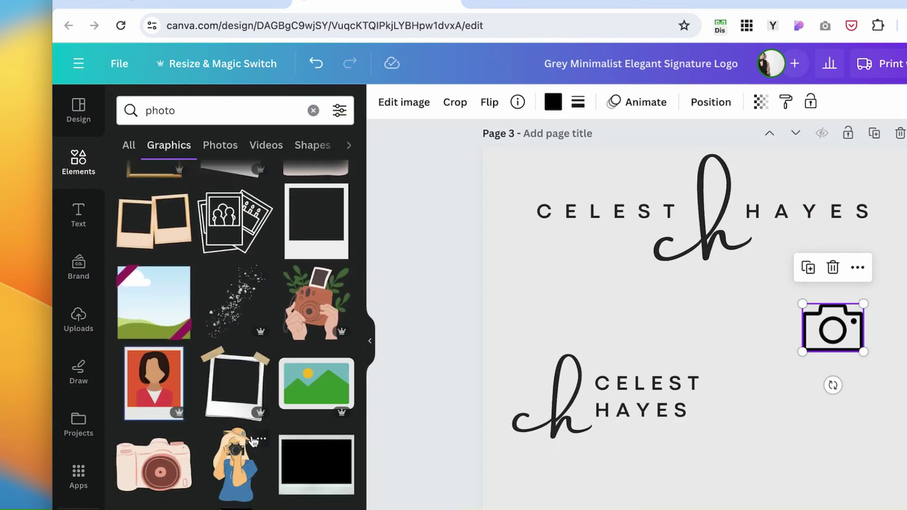
scroll(252, 437, down, 5)
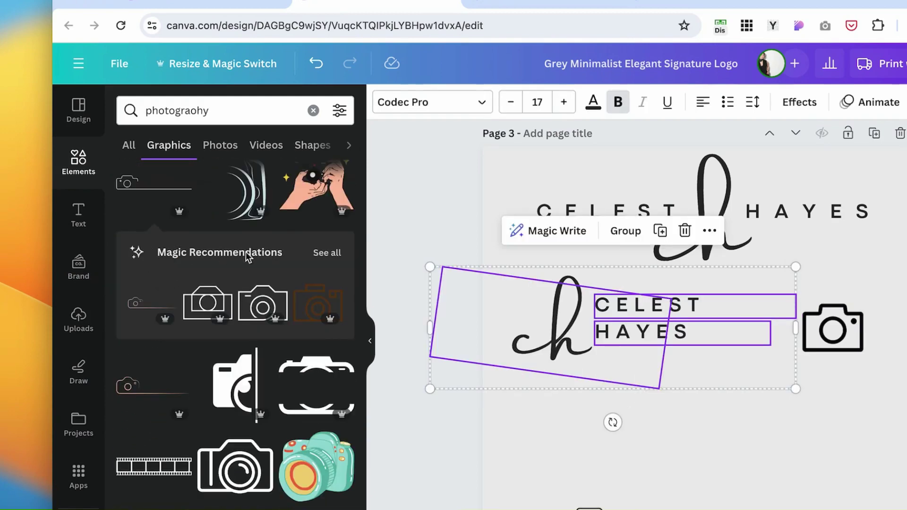
Browse all recommended camera graphics, then return to the photography search results
click(327, 254)
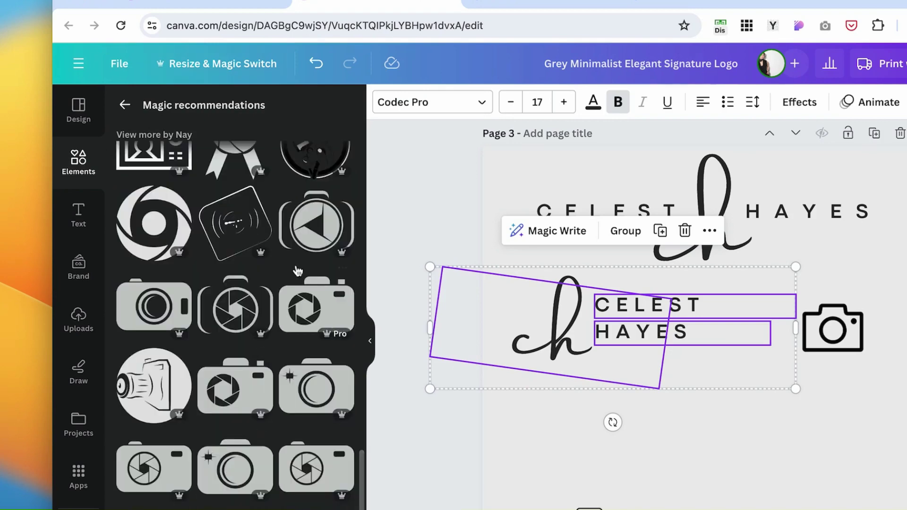
scroll(228, 264, down, 5)
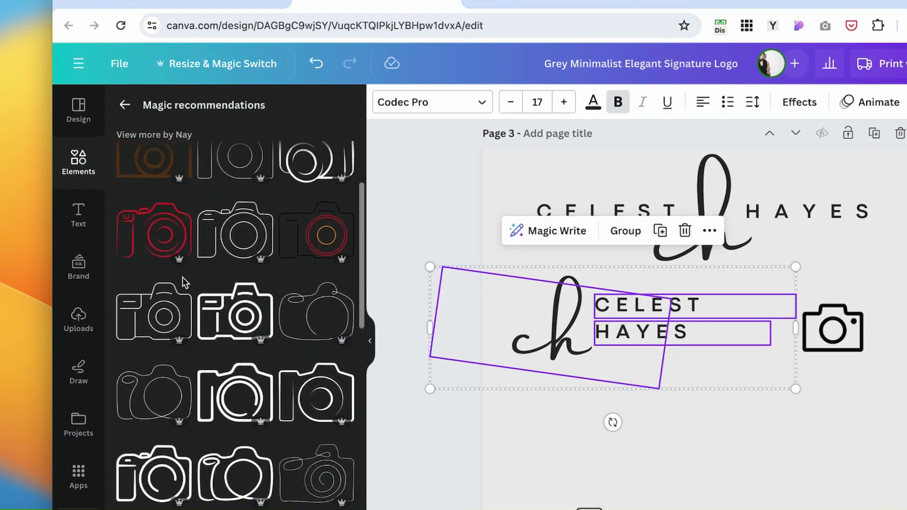
scroll(274, 313, up, 5)
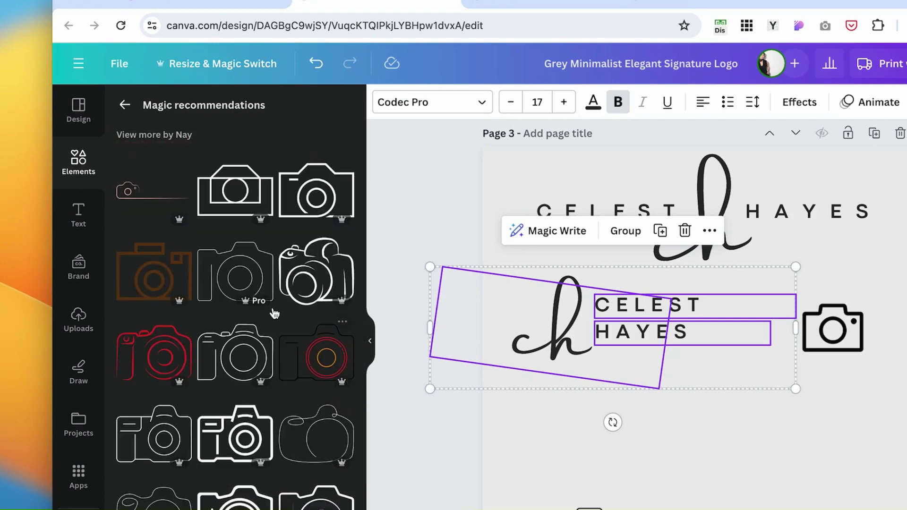
click(125, 106)
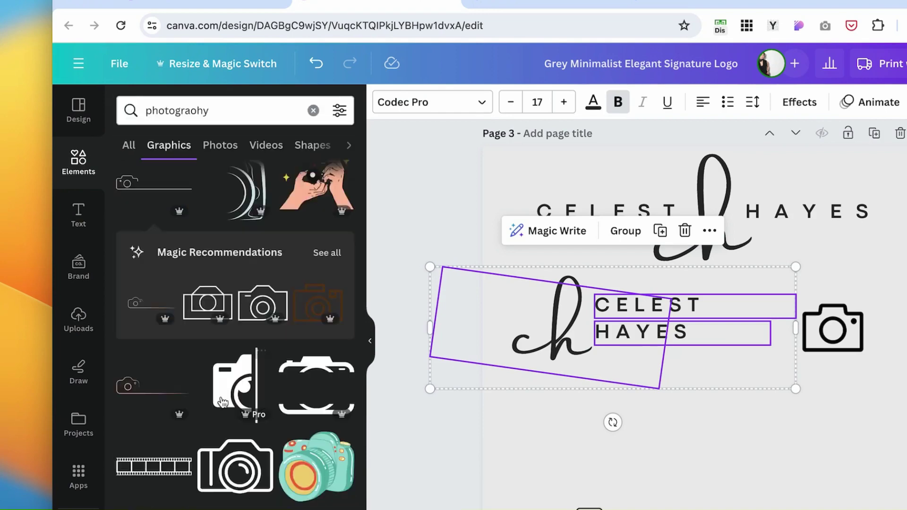
scroll(240, 301, down, 5)
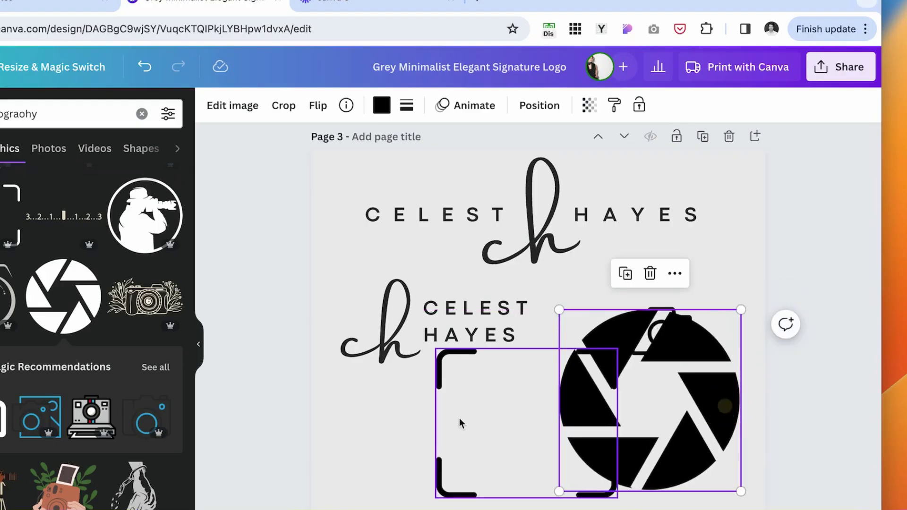
Move the aperture graphic left, push the old camera icon off the page, and shrink the aperture
drag(704, 470, 583, 449)
drag(662, 330, 866, 360)
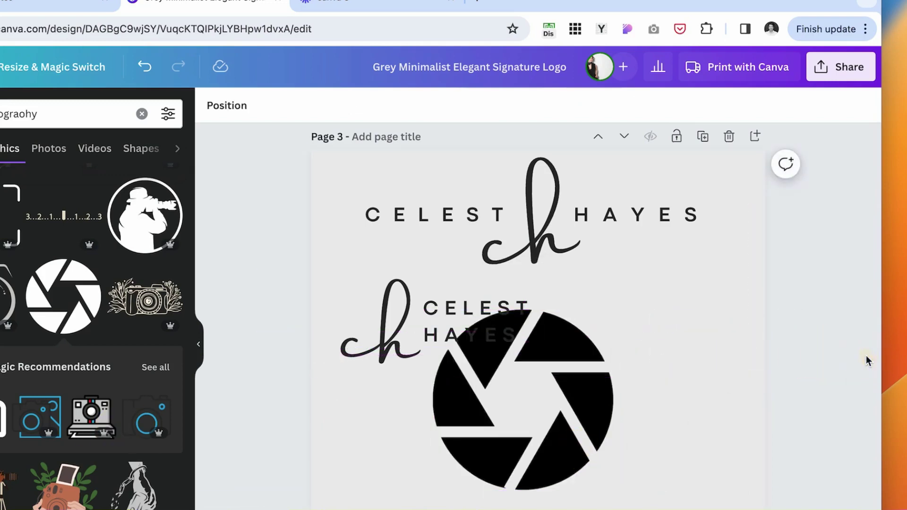
click(613, 322)
drag(614, 309, 533, 392)
drag(690, 308, 467, 401)
Place the copied CELEST HAYES text beside the small aperture icon and centre them vertically with Position > Middle
click(539, 312)
shift+click(551, 336)
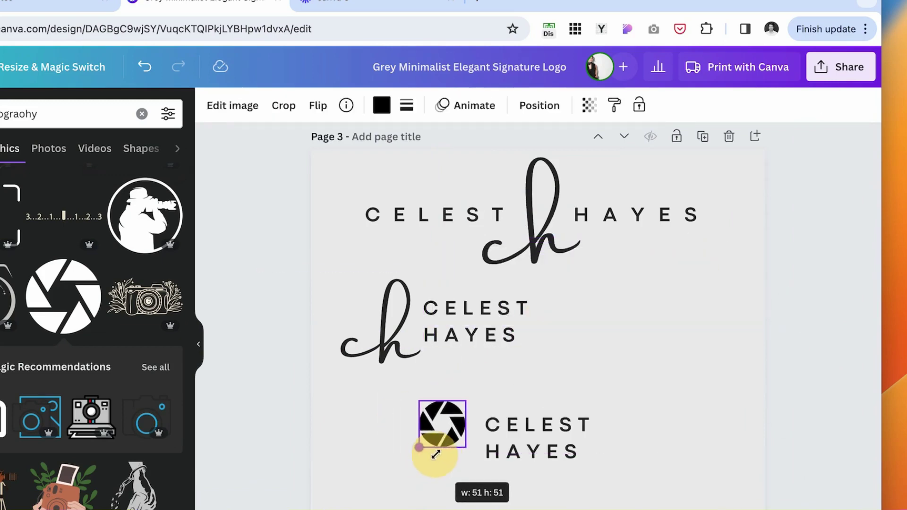
drag(435, 454, 436, 457)
click(568, 447)
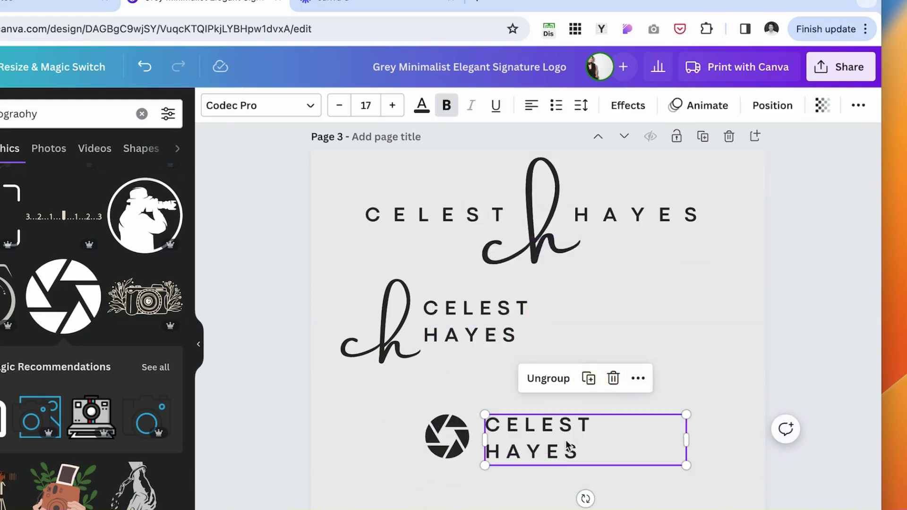
drag(551, 501, 399, 413)
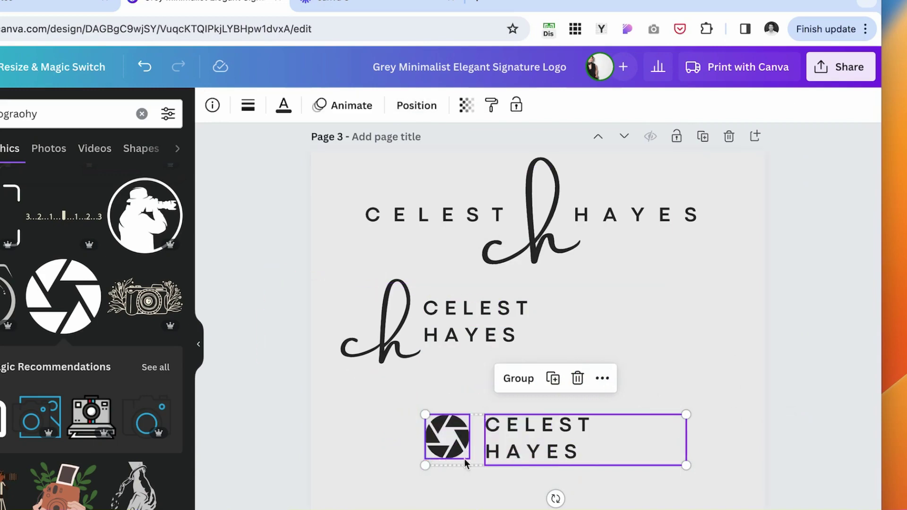
click(417, 106)
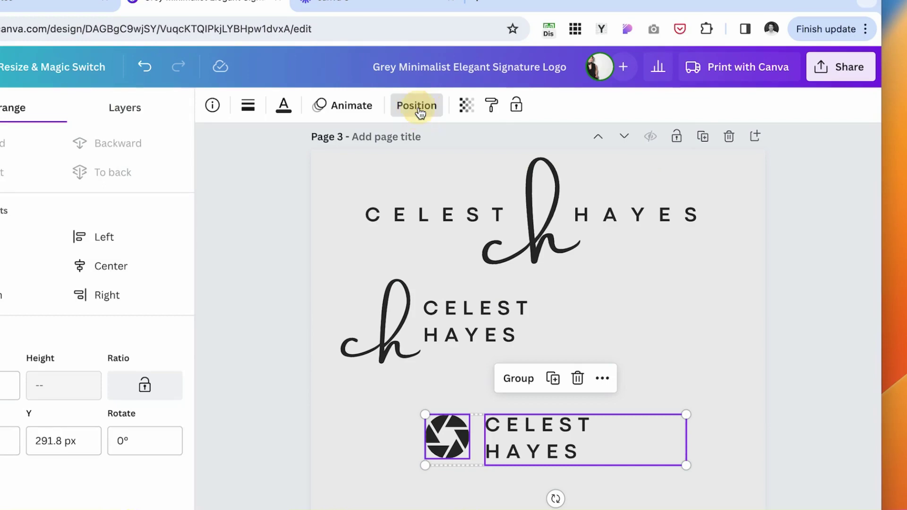
click(2, 274)
click(412, 440)
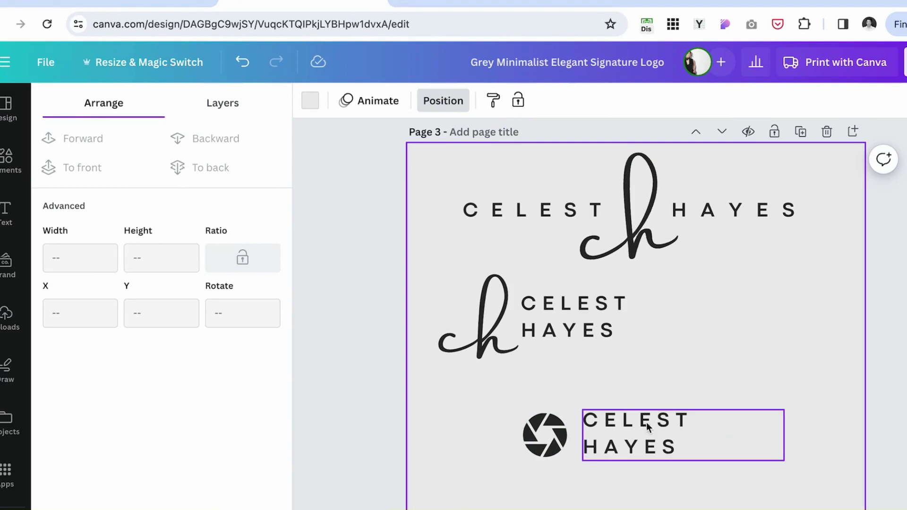
click(700, 450)
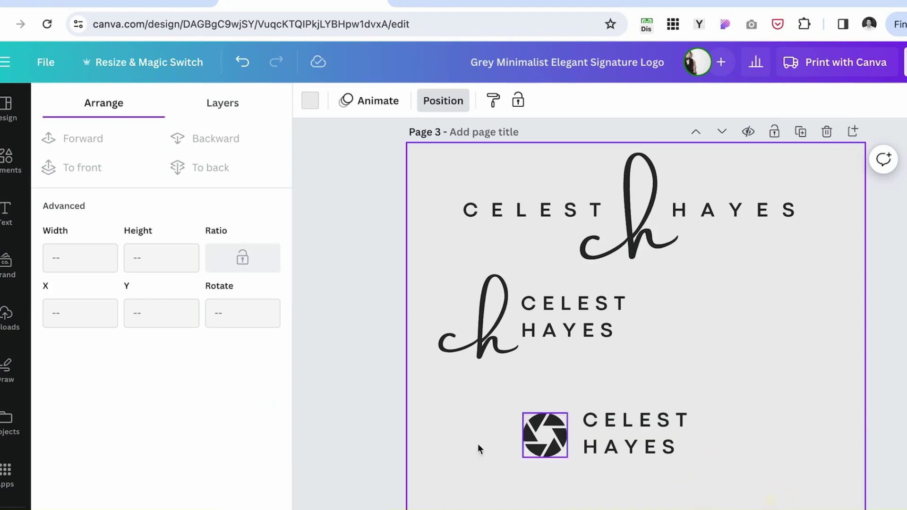
Duplicate Page 3 as Page 4, delete both ch logos, and move the aperture logo to the top
click(801, 133)
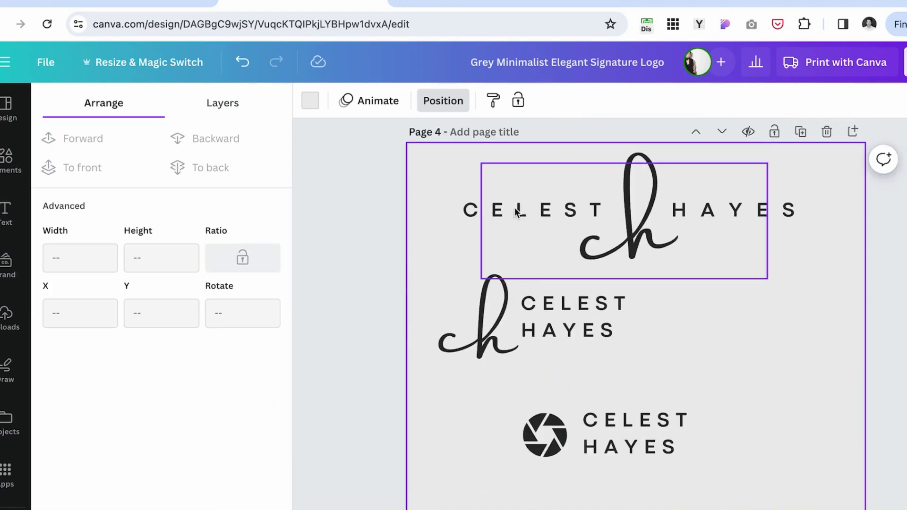
drag(433, 170, 747, 325)
key(Delete)
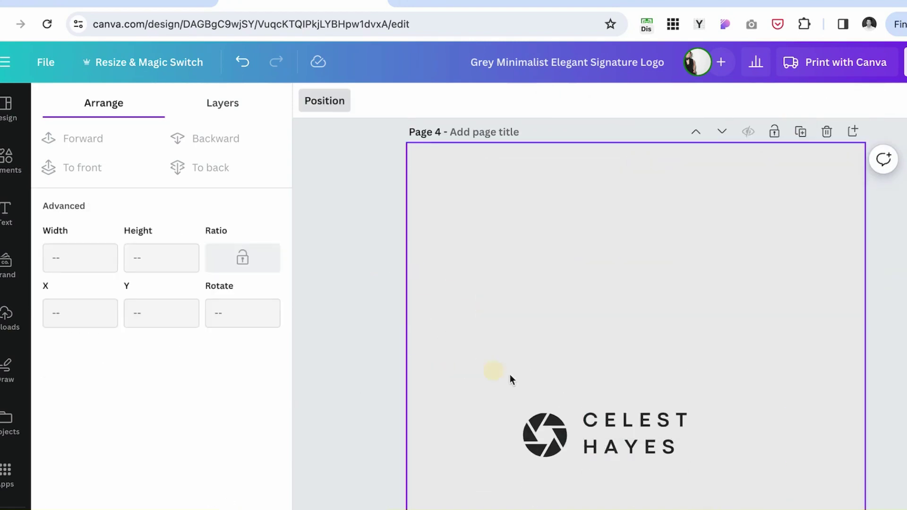
drag(508, 376, 749, 455)
drag(656, 424, 633, 199)
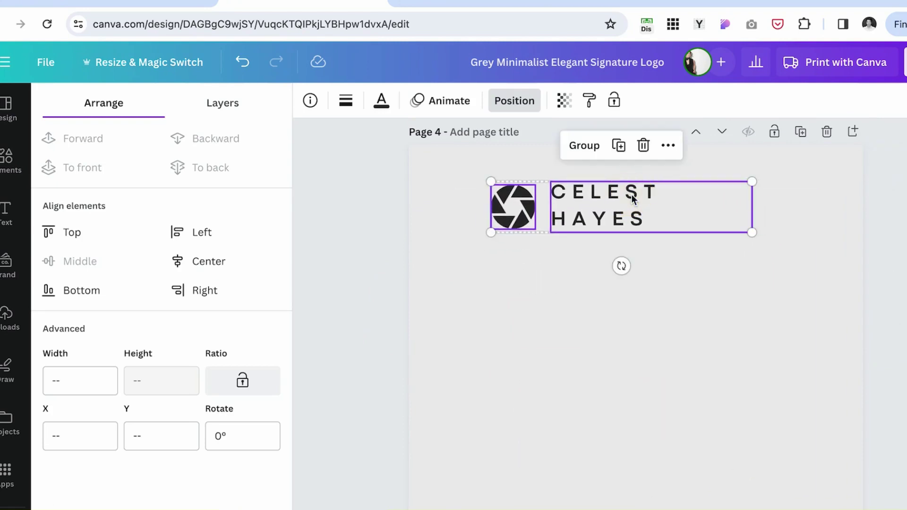
Group and duplicate the aperture logo, then arrange the ungrouped copy as a CELEST–icon–HAYES row
click(584, 145)
click(618, 145)
click(603, 290)
drag(658, 344, 484, 359)
click(658, 365)
drag(658, 365, 668, 356)
click(771, 463)
drag(771, 463, 441, 307)
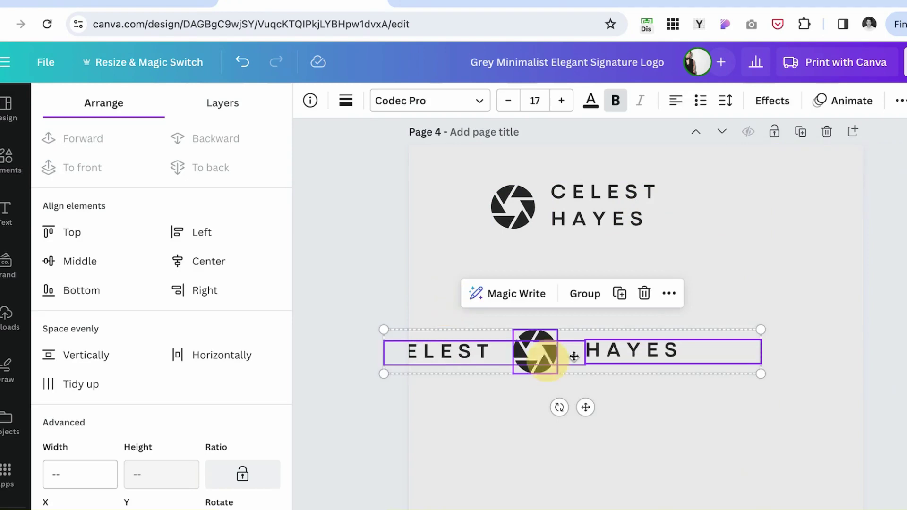
drag(573, 356, 607, 332)
Enlarge the row's CELEST and HAYES text to font size 20
click(670, 328)
drag(770, 429, 472, 303)
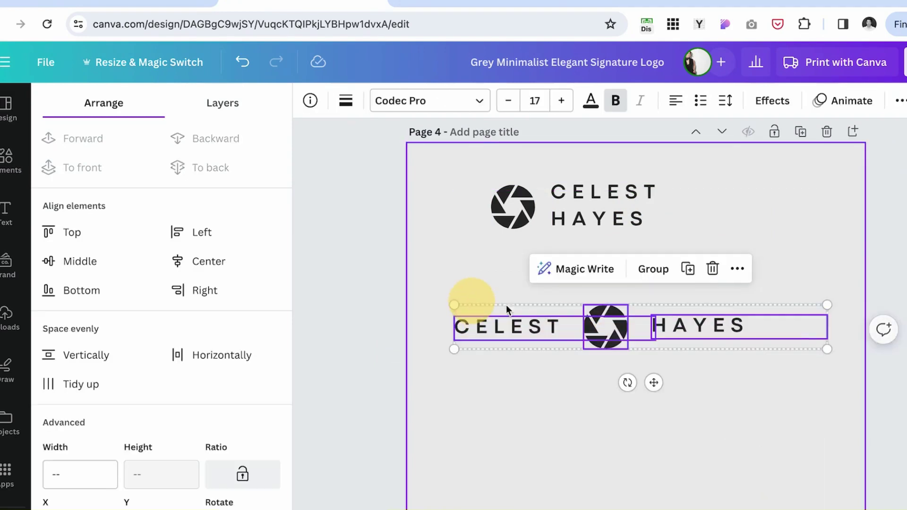
click(409, 264)
click(520, 318)
shift+click(782, 329)
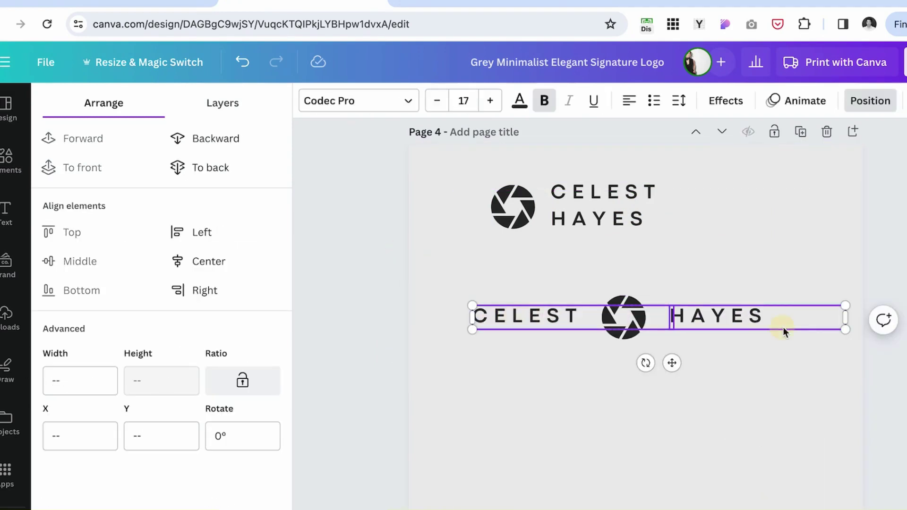
click(489, 101)
click(490, 100)
click(490, 100)
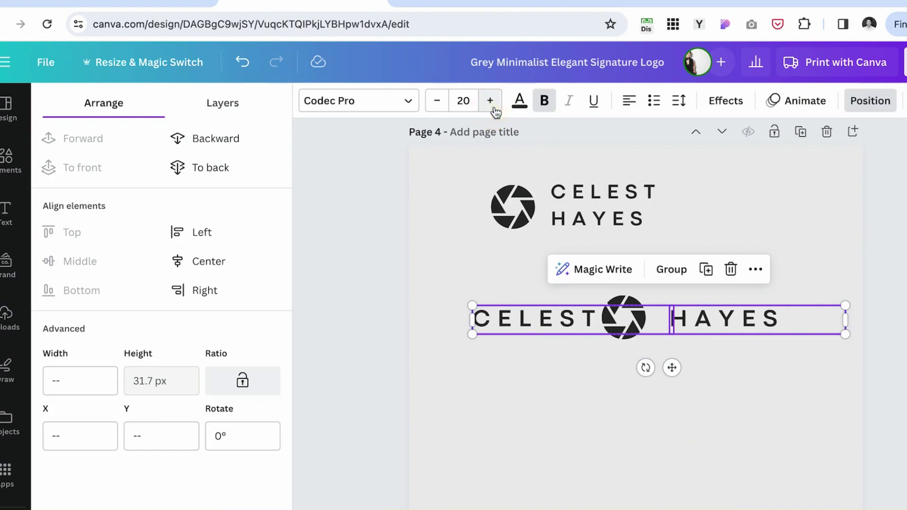
click(792, 334)
scroll(792, 333, down, 1)
scroll(609, 456, up, 2)
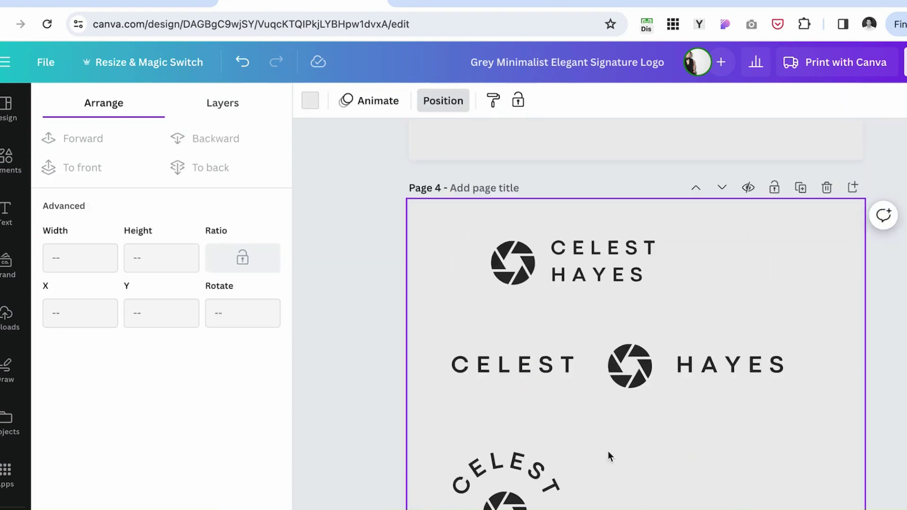
scroll(734, 367, down, 1)
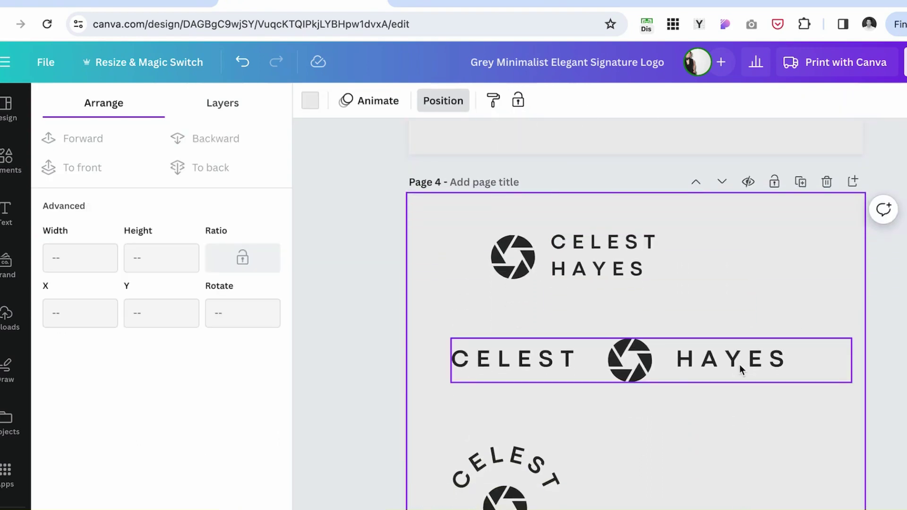
scroll(739, 364, up, 12)
scroll(738, 364, down, 7)
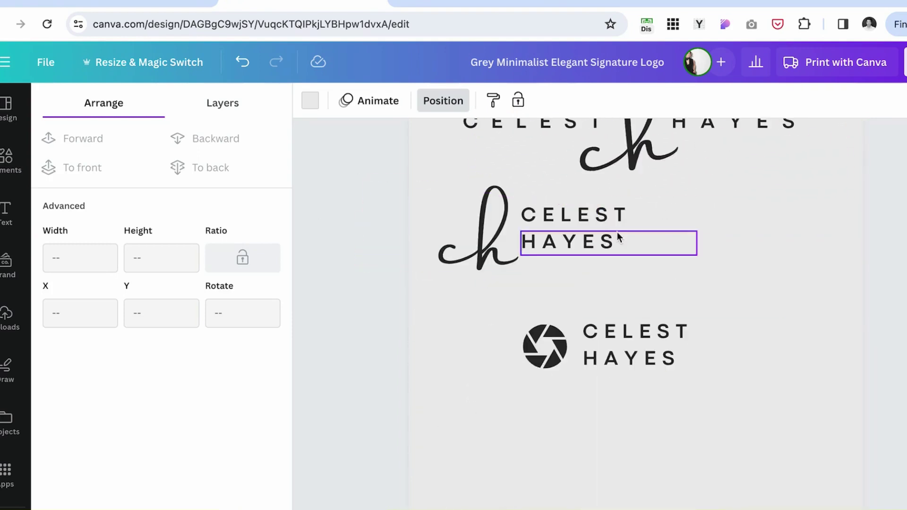
Remove the aperture logo from Page 3 and reposition the stacked ch logo
key(ctrl+z)
scroll(533, 256, up, 2)
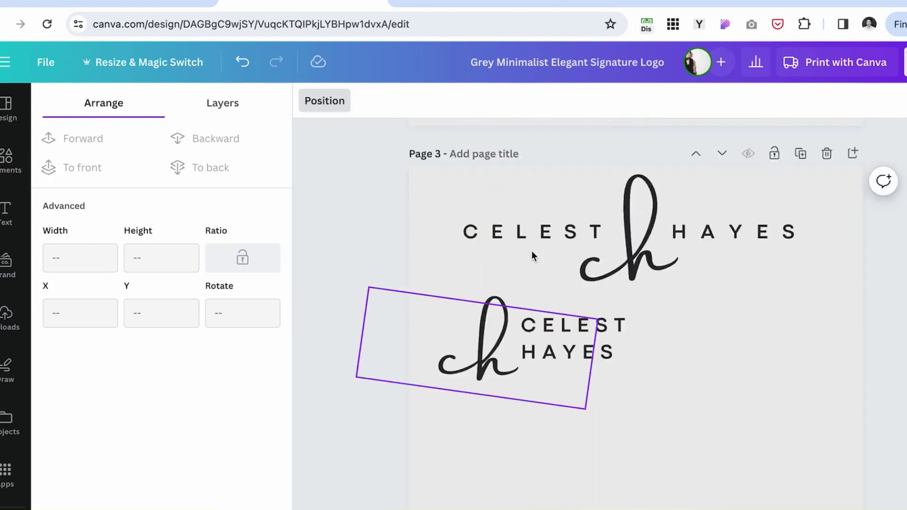
scroll(751, 415, up, 1)
scroll(612, 431, down, 2)
drag(669, 433, 580, 417)
click(800, 265)
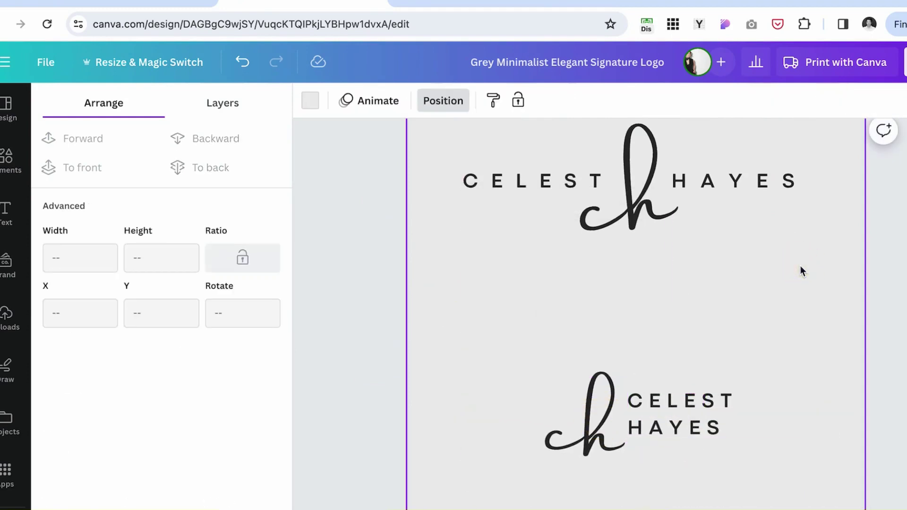
scroll(720, 332, up, 1)
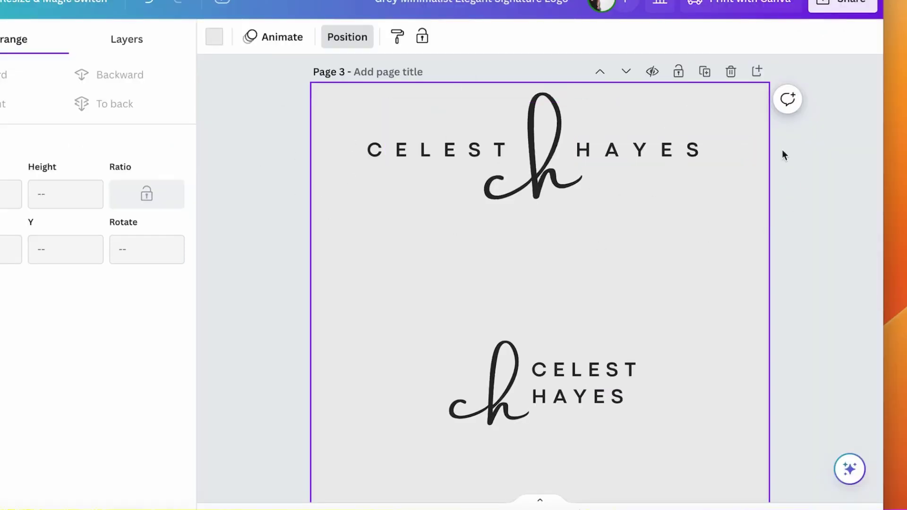
scroll(554, 259, down, 5)
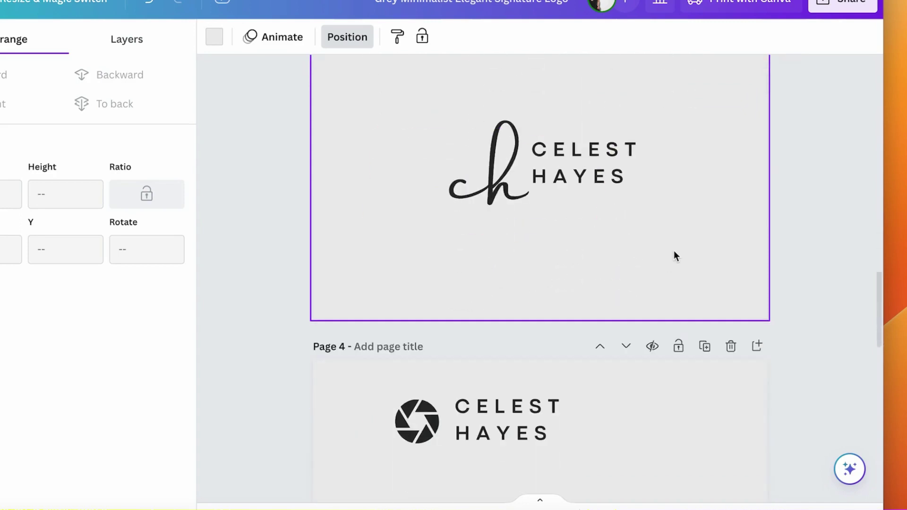
scroll(674, 255, up, 4)
Drag a copy of the ch below, raise the stacked logo, and enlarge the lone ch monogram to 70
click(493, 352)
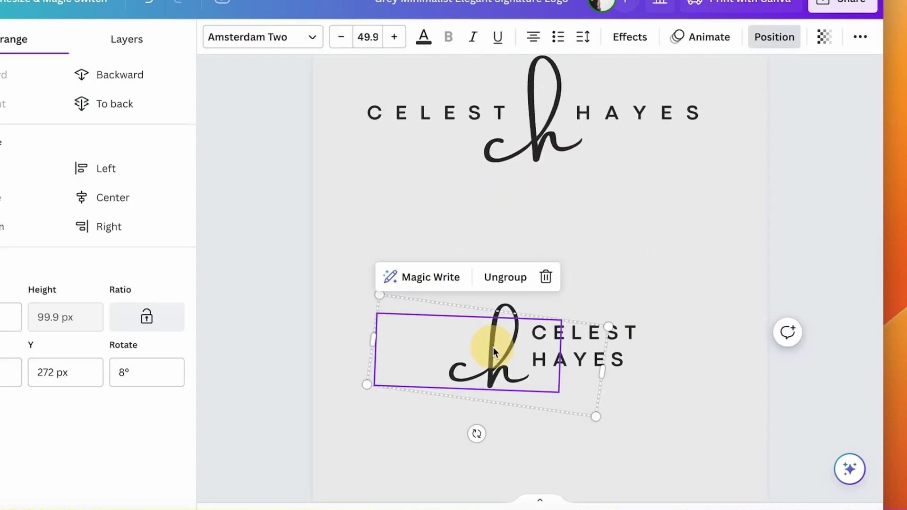
drag(493, 352, 398, 449)
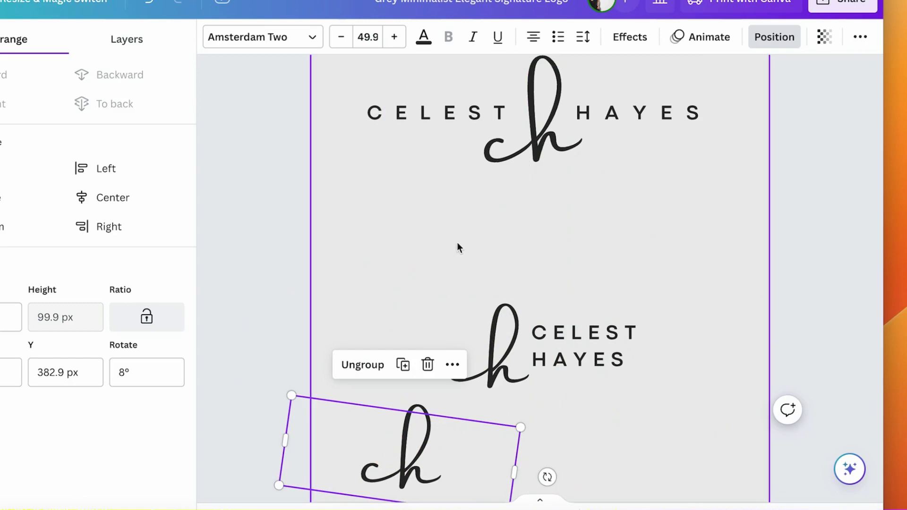
click(614, 359)
drag(647, 373, 599, 266)
click(496, 410)
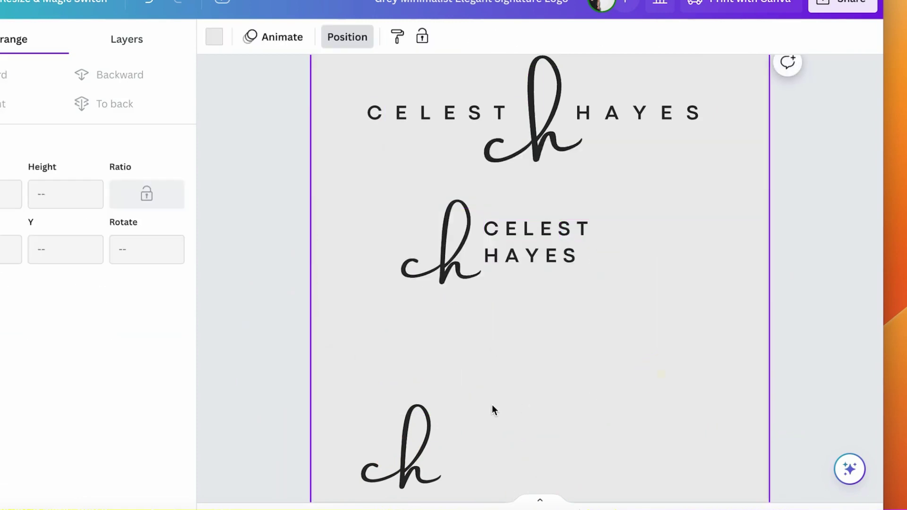
click(429, 430)
drag(520, 427, 615, 396)
scroll(640, 347, down, 3)
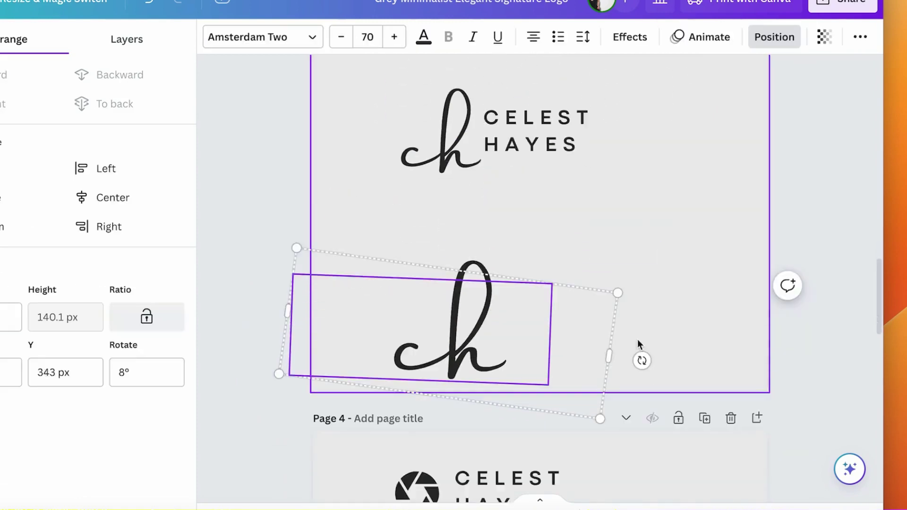
drag(503, 329, 577, 314)
scroll(355, 90, up, 3)
click(355, 90)
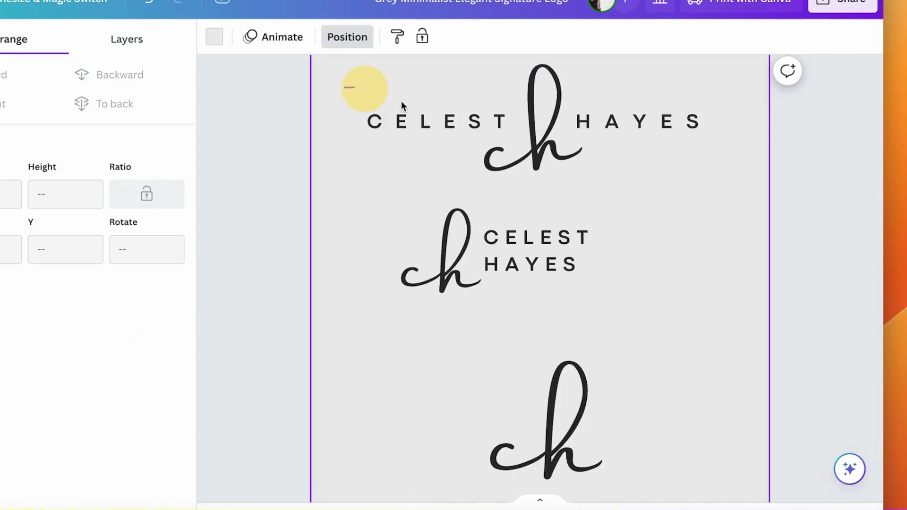
Delete the upper logos and enlarge the ch monogram to fill its page
drag(401, 101, 687, 285)
key(Delete)
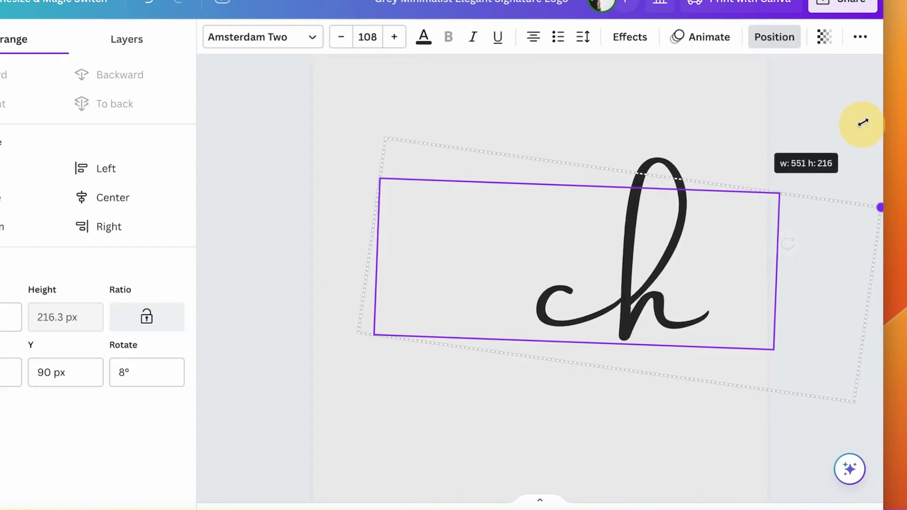
drag(863, 122, 864, 124)
drag(390, 140, 134, 38)
drag(526, 287, 516, 329)
scroll(516, 328, down, 2)
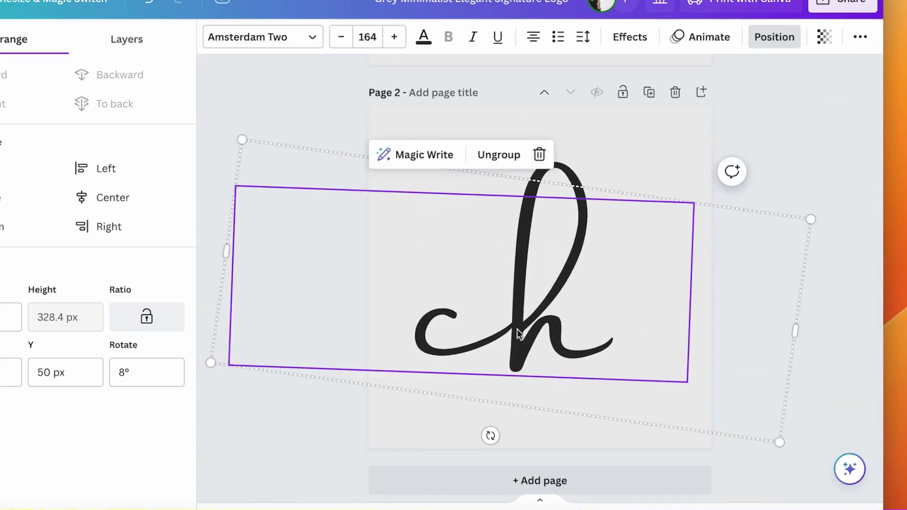
scroll(516, 329, down, 2)
drag(755, 255, 821, 208)
scroll(821, 208, down, 2)
drag(595, 236, 571, 248)
scroll(866, 98, up, 2)
click(865, 99)
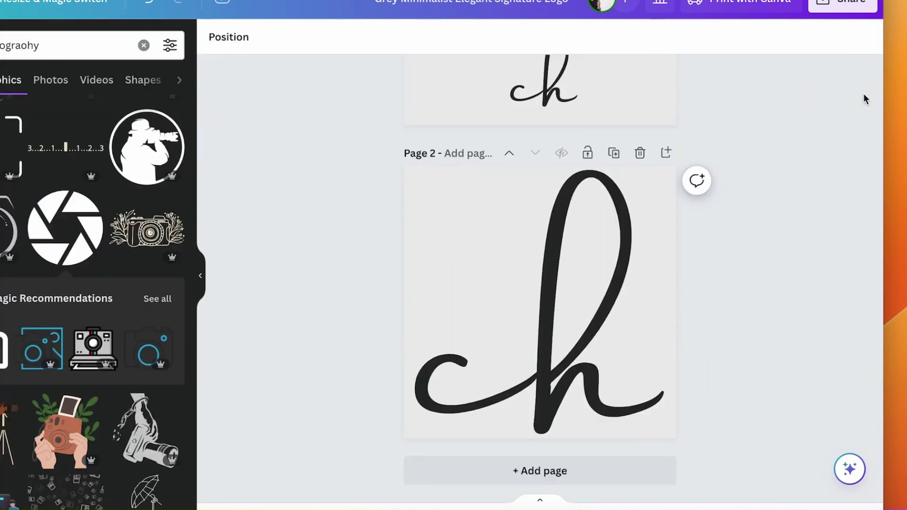
Duplicate the three-logo page, delete the standalone ch and horizontal logo from the copy, and select the stacked logo
click(512, 334)
scroll(512, 334, up, 5)
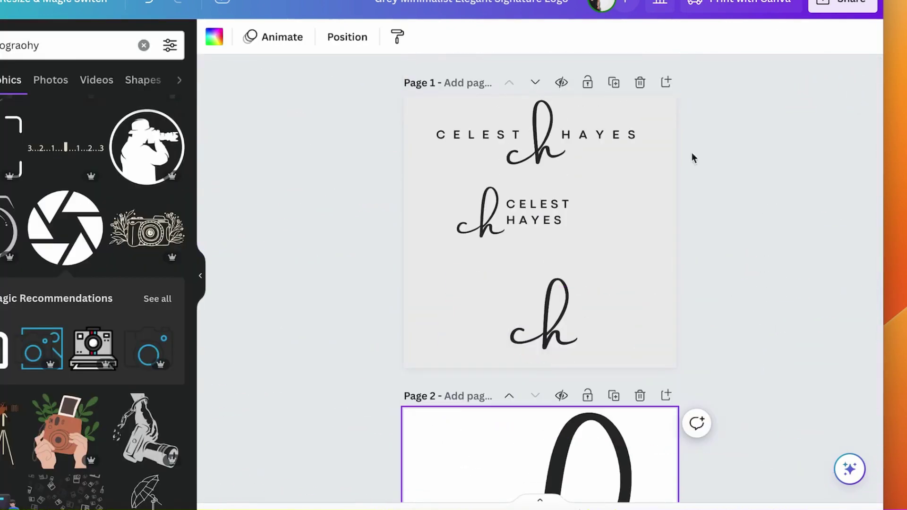
click(613, 82)
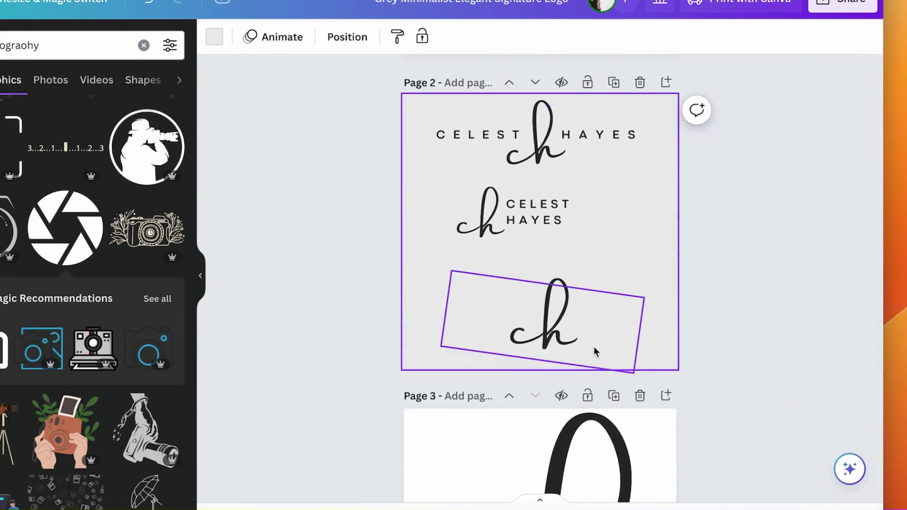
key(Delete)
mouse_move(340, 105)
mouse_down()
mouse_move(632, 124)
mouse_move(671, 161)
mouse_up()
key(Delete)
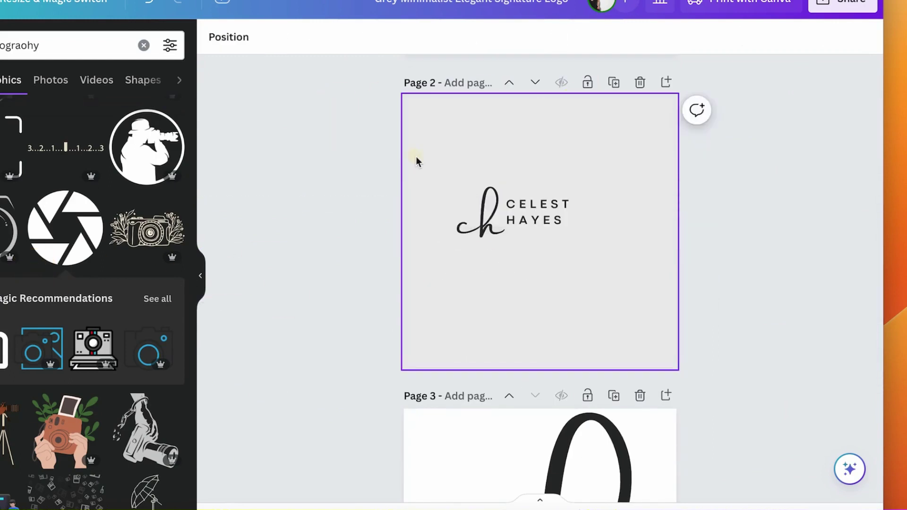
drag(417, 161, 603, 274)
Revert the stacked-logo grouping and delete the two lower logos, keeping the horizontal one
click(528, 143)
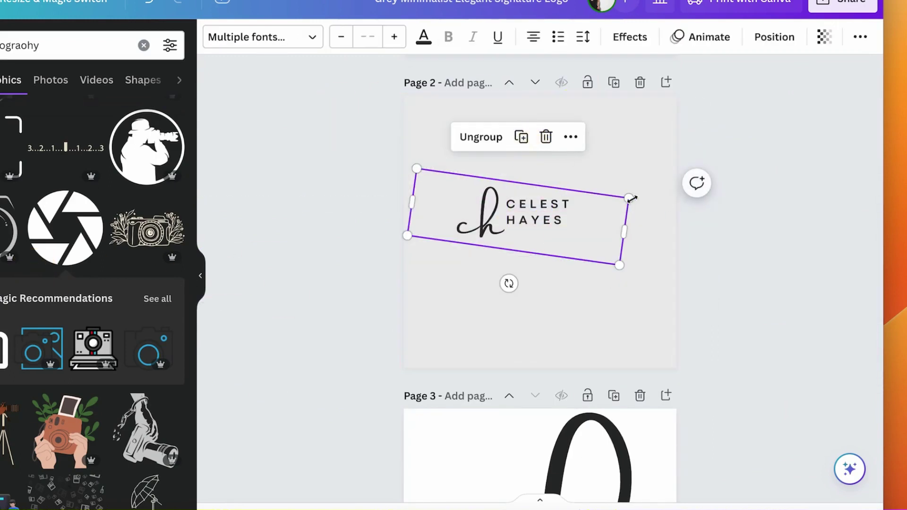
drag(628, 198, 736, 128)
key(ctrl+z)
key(ctrl+z)
key(ctrl+z)
key(ctrl+z)
key(ctrl+z)
key(ctrl+z)
key(ctrl+shift+z)
drag(313, 189, 590, 353)
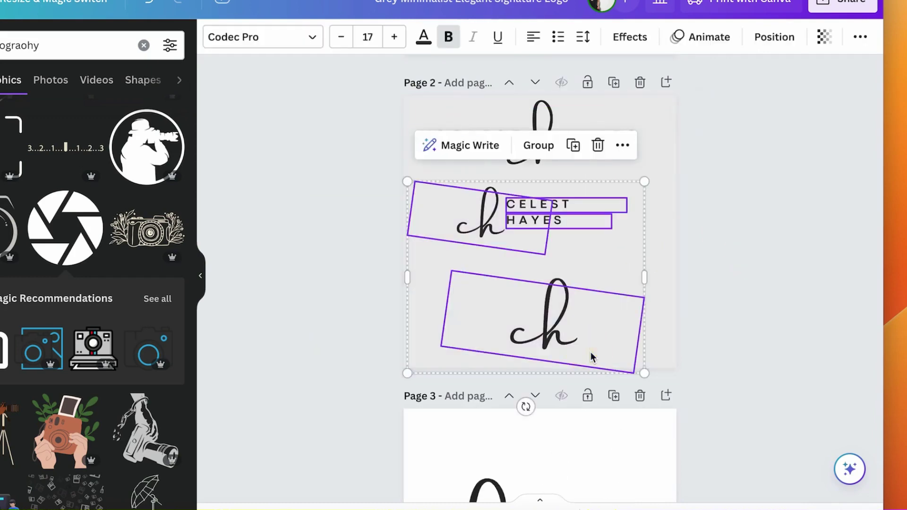
key(Delete)
key(Delete)
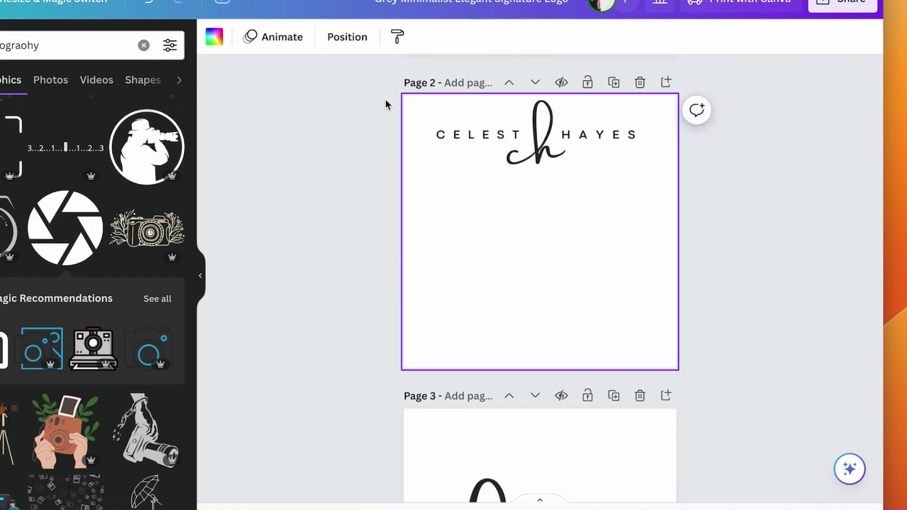
Enlarge the CELEST ch HAYES logo, centre it on page 2, and return to the Canva home page
drag(385, 104, 685, 176)
drag(664, 105, 699, 101)
drag(589, 165, 577, 276)
click(363, 167)
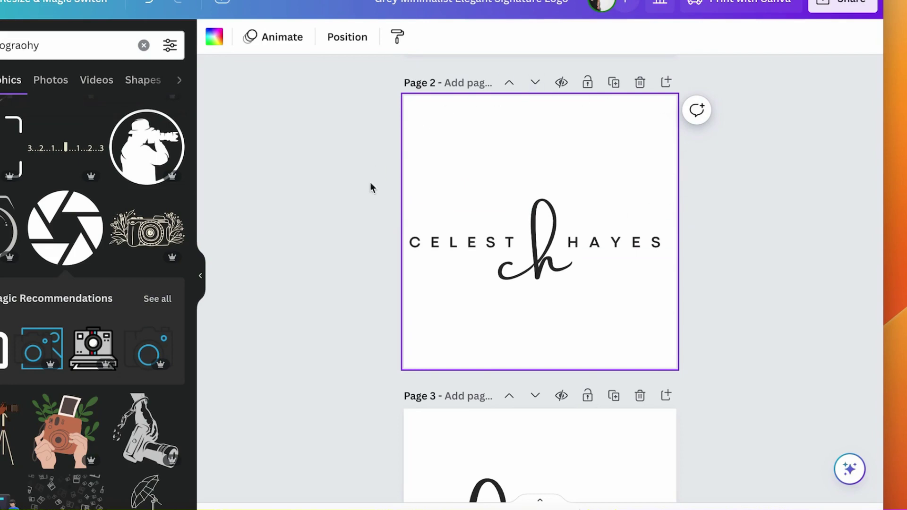
drag(357, 207, 614, 255)
click(609, 242)
click(506, 217)
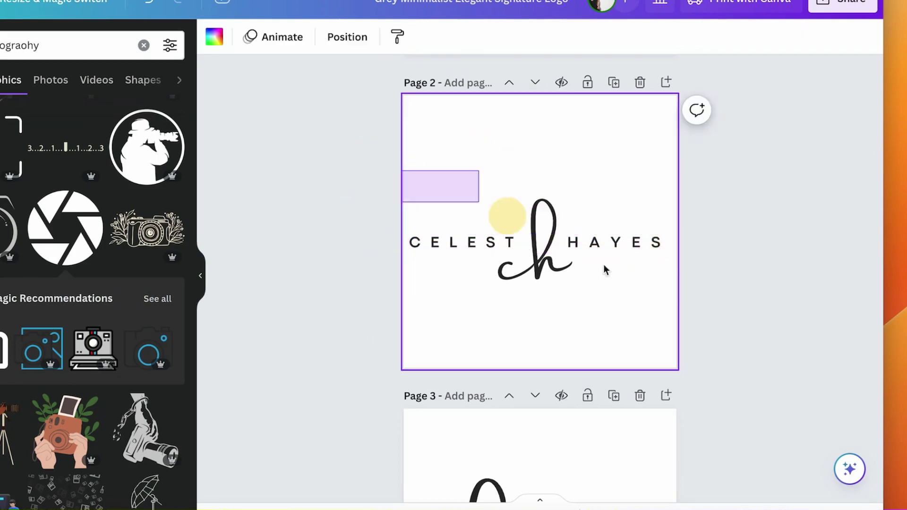
click(198, 165)
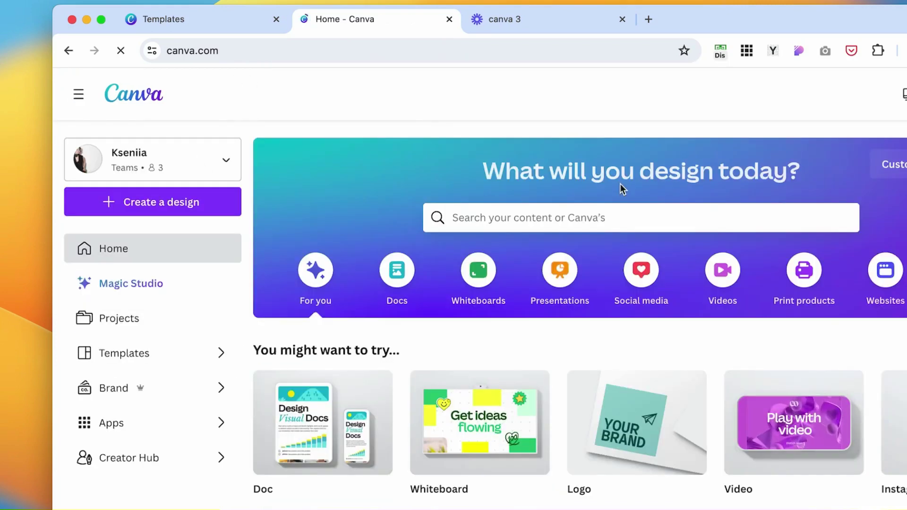
Create a new custom-size design of 1000 × 300 px
click(201, 202)
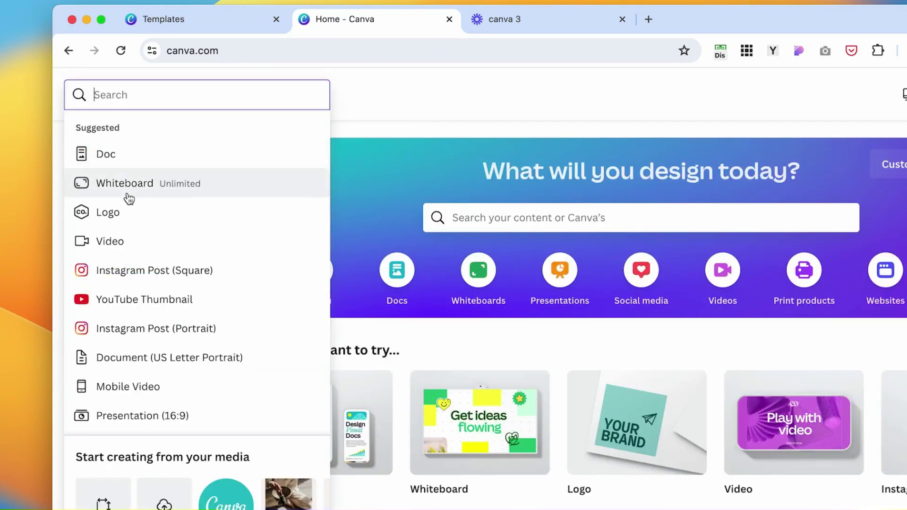
scroll(127, 283, down, 3)
click(110, 494)
text(100)
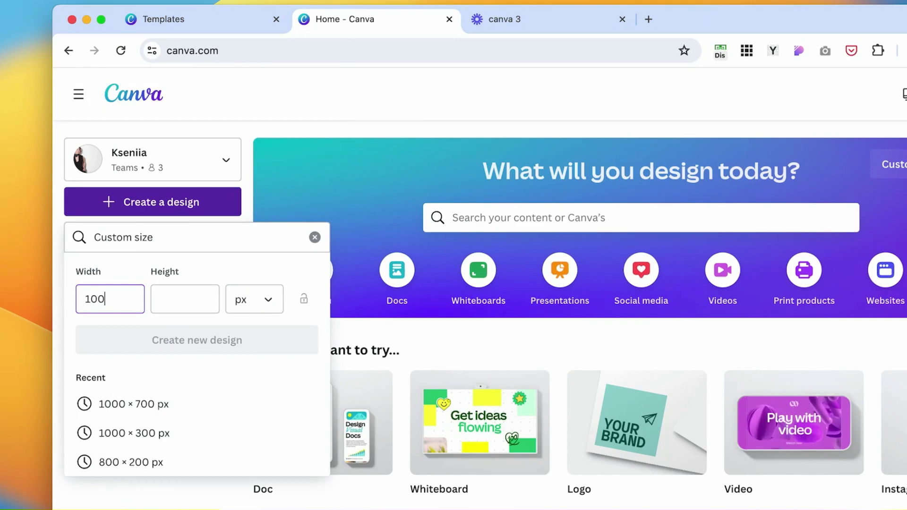
text(0)
click(176, 300)
text(300)
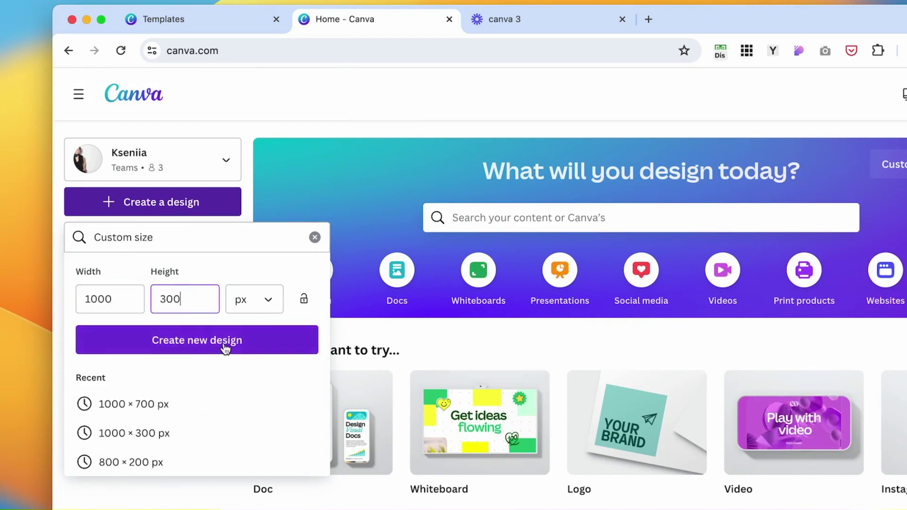
click(225, 348)
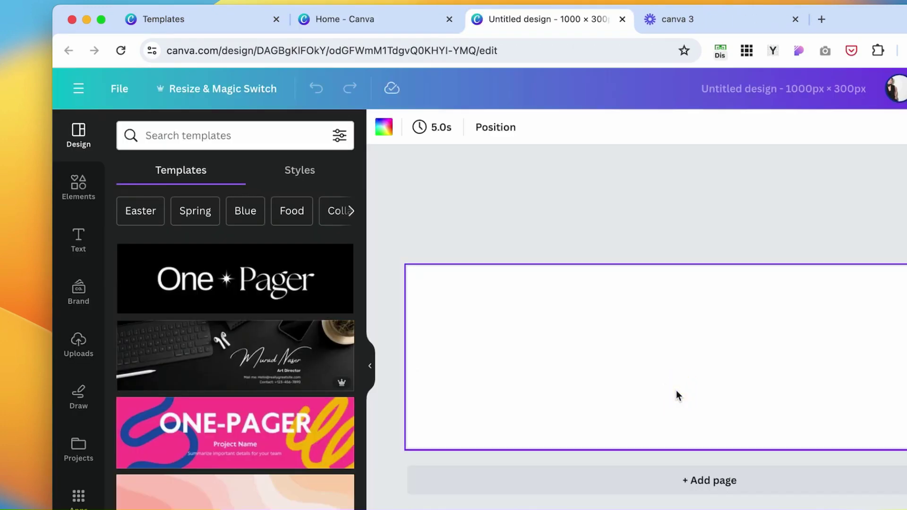
Paste the CELEST ch HAYES logo and enlarge it to span the banner, centred
key(super+v)
drag(707, 306, 727, 371)
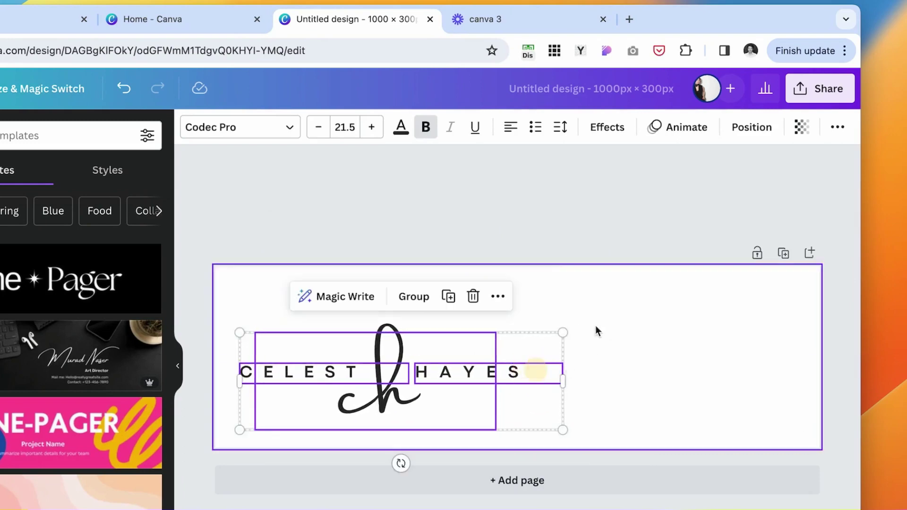
drag(562, 333, 829, 276)
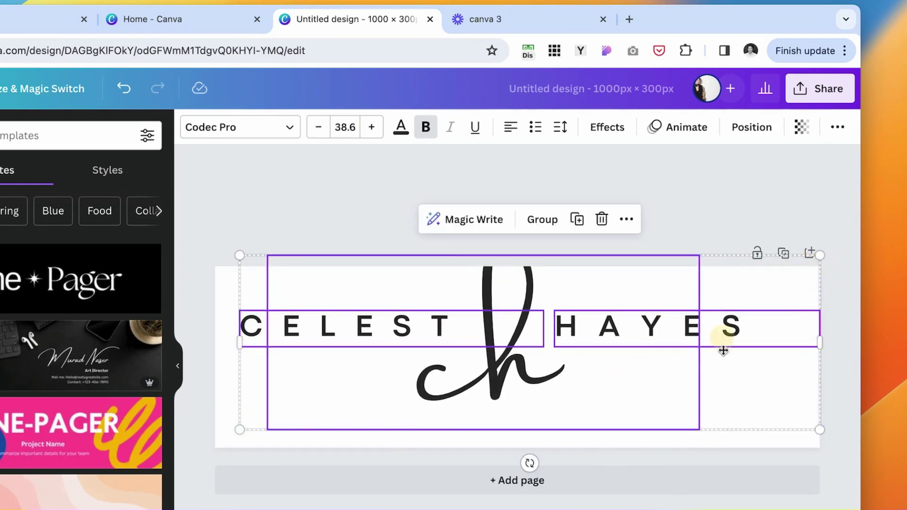
drag(723, 350, 748, 380)
drag(265, 282, 226, 272)
drag(507, 341, 520, 352)
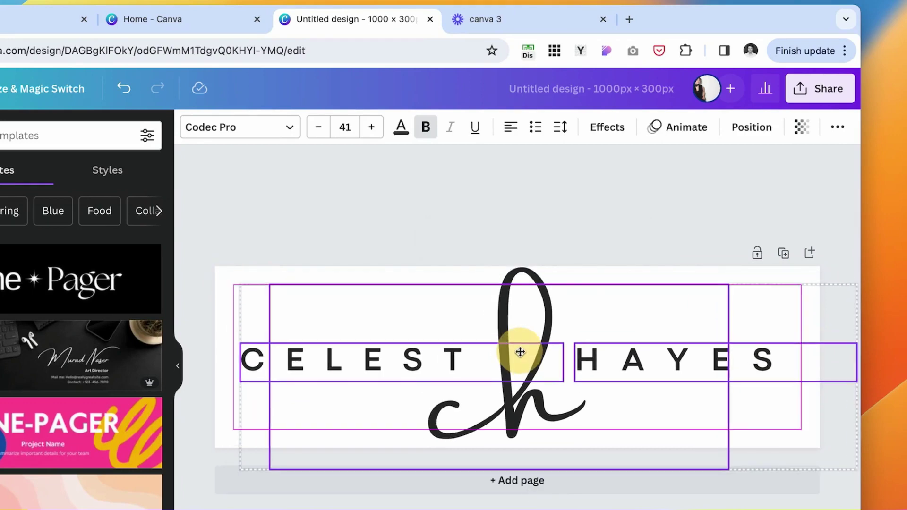
drag(239, 282, 231, 277)
click(336, 228)
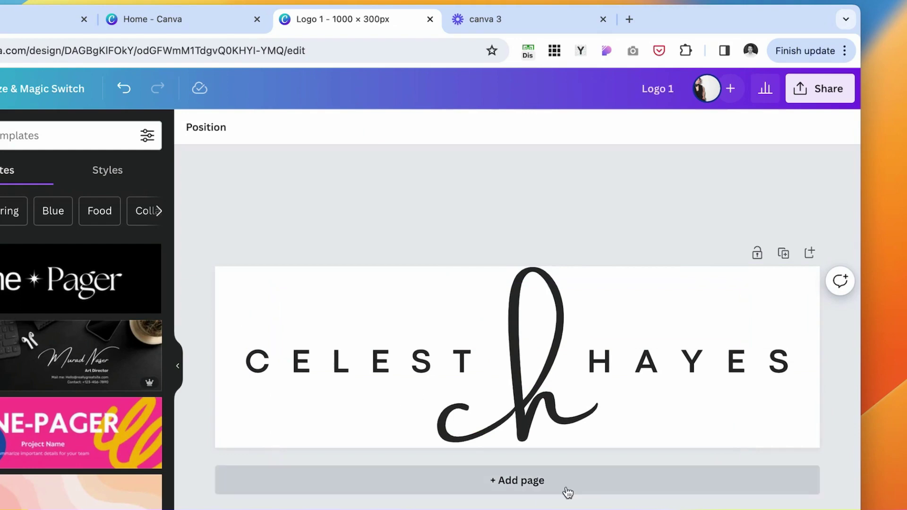
Duplicate the CELEST ch HAYES logo page to make a second page
click(783, 255)
drag(295, 233, 721, 321)
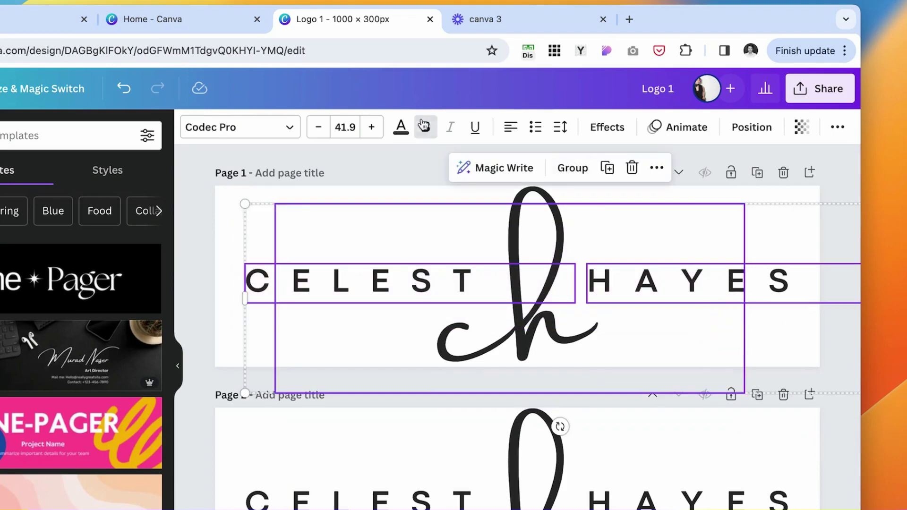
click(402, 128)
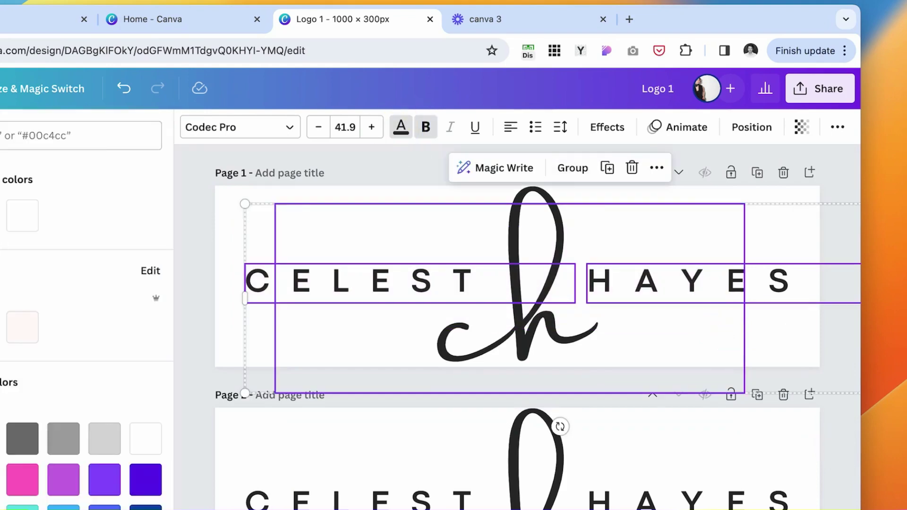
click(214, 210)
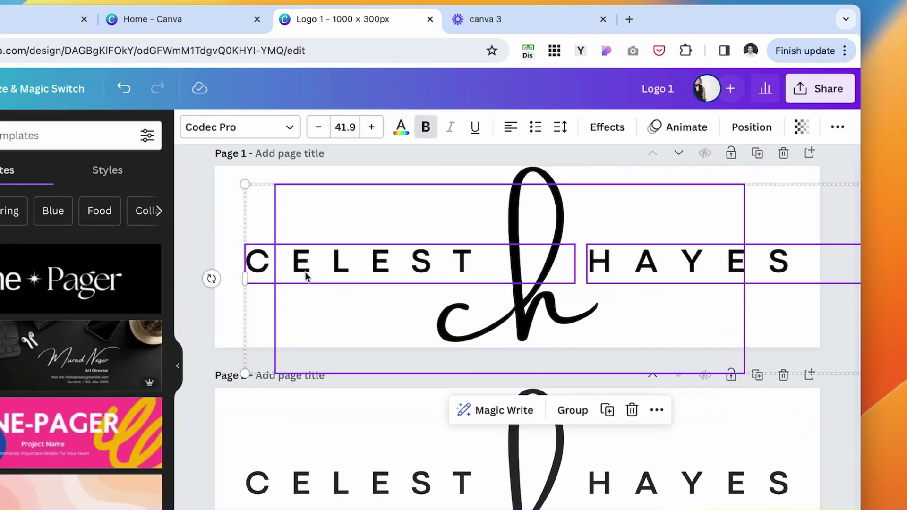
click(224, 332)
Delete the logo elements on page 2 and collapse the side panel
scroll(226, 331, down, 1)
click(259, 441)
click(401, 127)
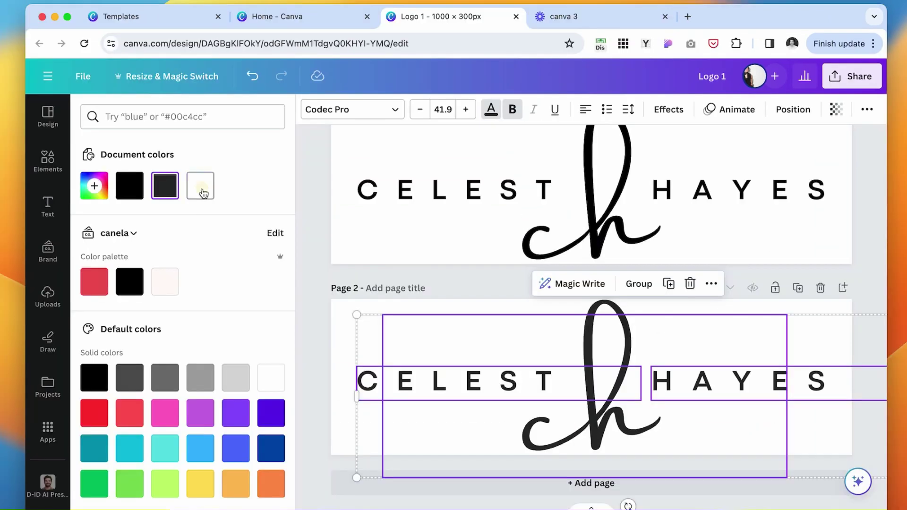
key(Delete)
click(178, 361)
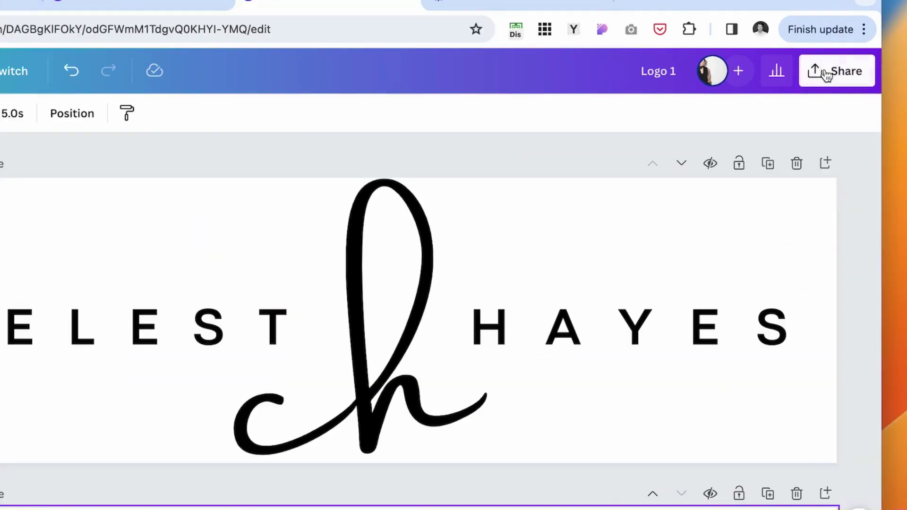
Download Logo 1 as PNG at maximum size 3.125 (3,125 × 938 px)
click(851, 76)
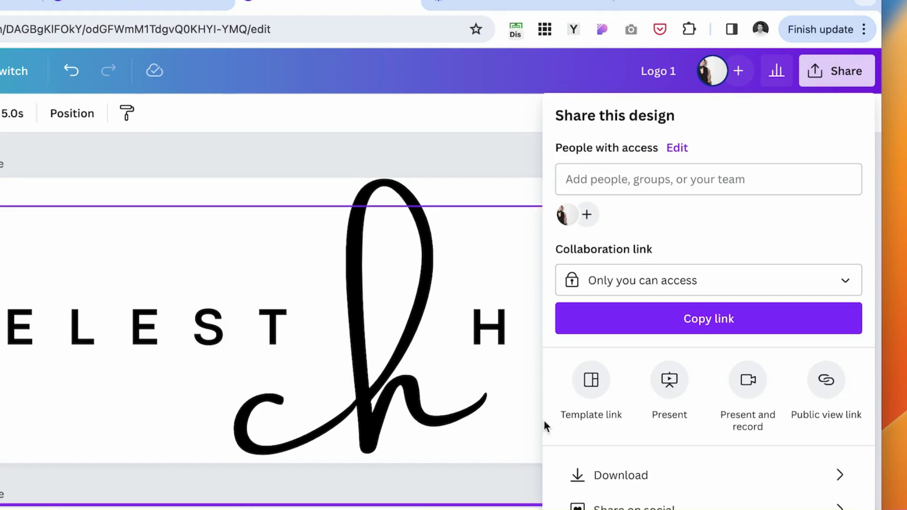
click(661, 475)
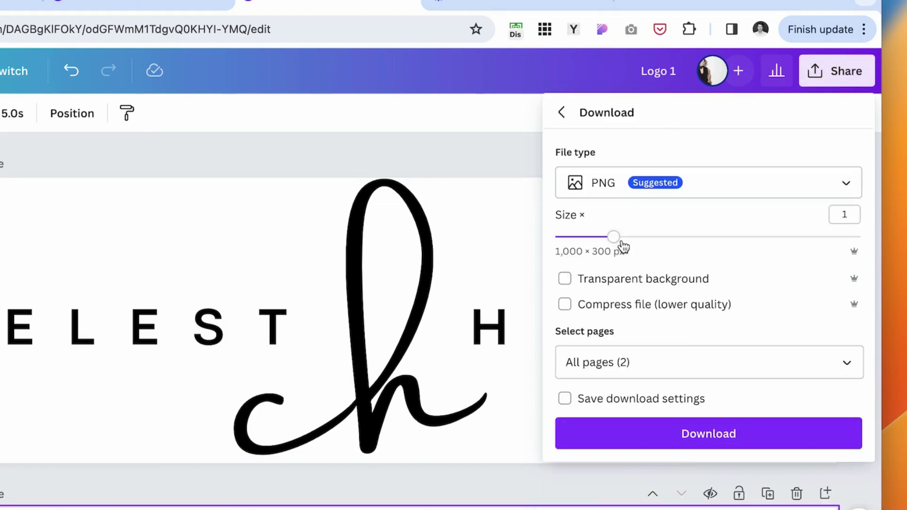
drag(621, 242, 860, 237)
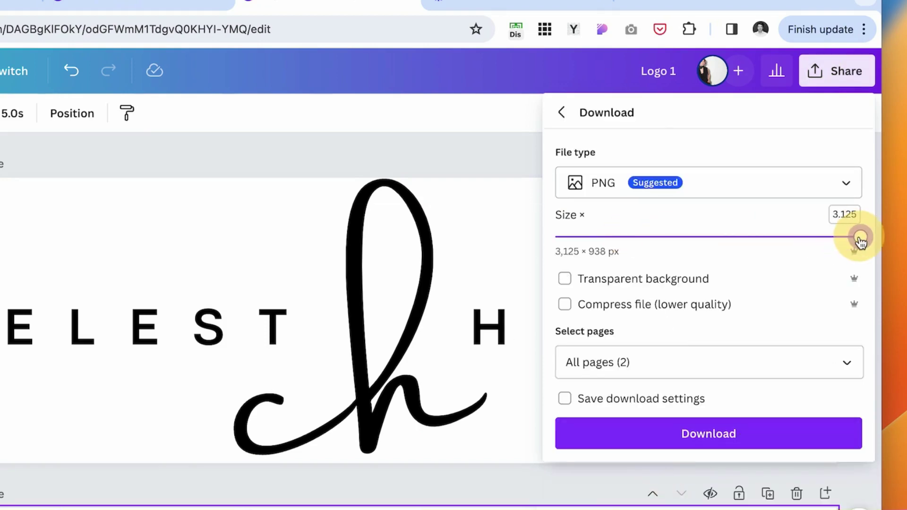
click(848, 183)
click(717, 288)
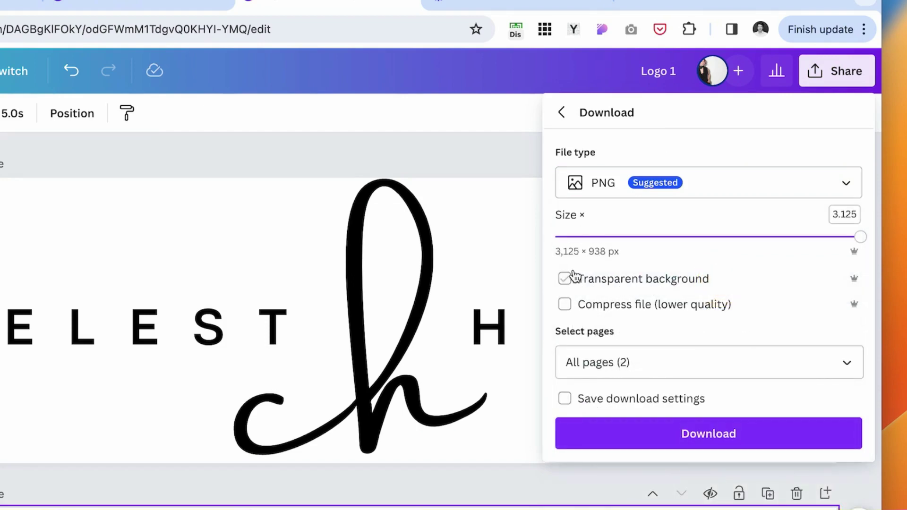
click(724, 432)
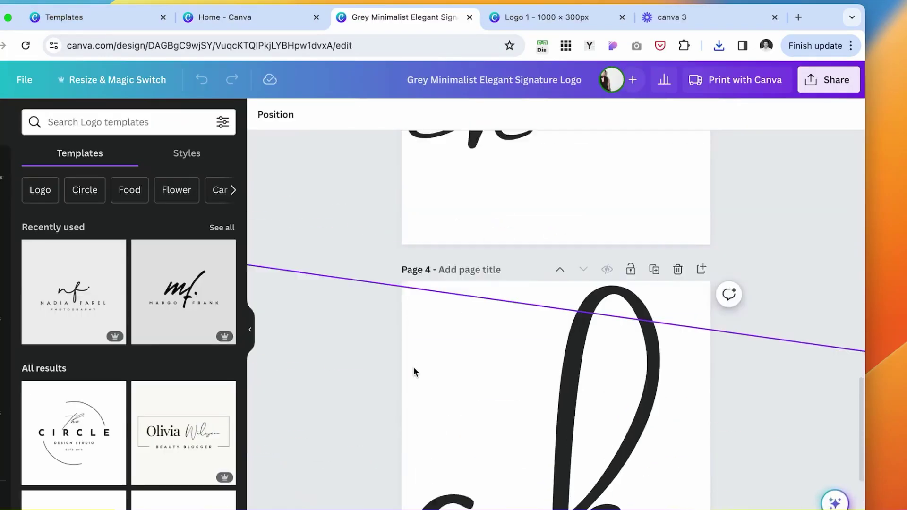
Duplicate the ch monogram page and make the copied ch white
scroll(416, 371, down, 3)
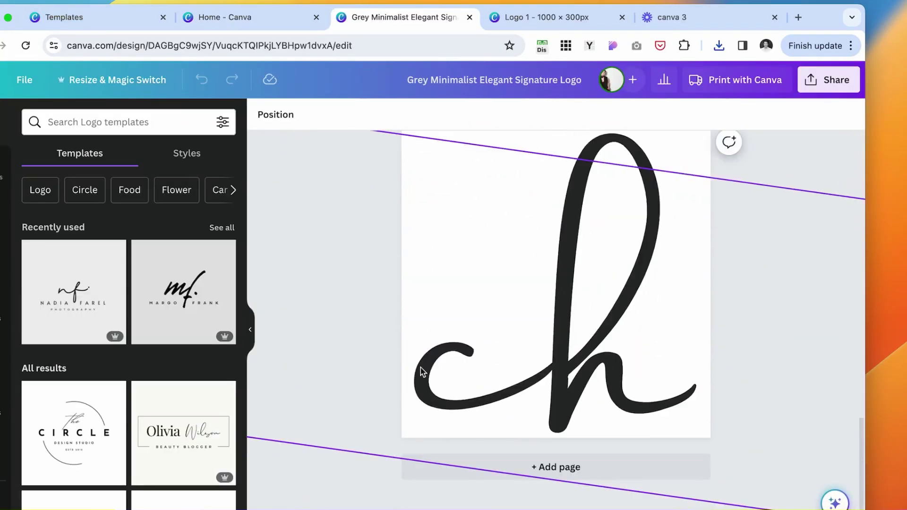
scroll(659, 188, up, 1)
click(656, 181)
scroll(566, 199, up, 3)
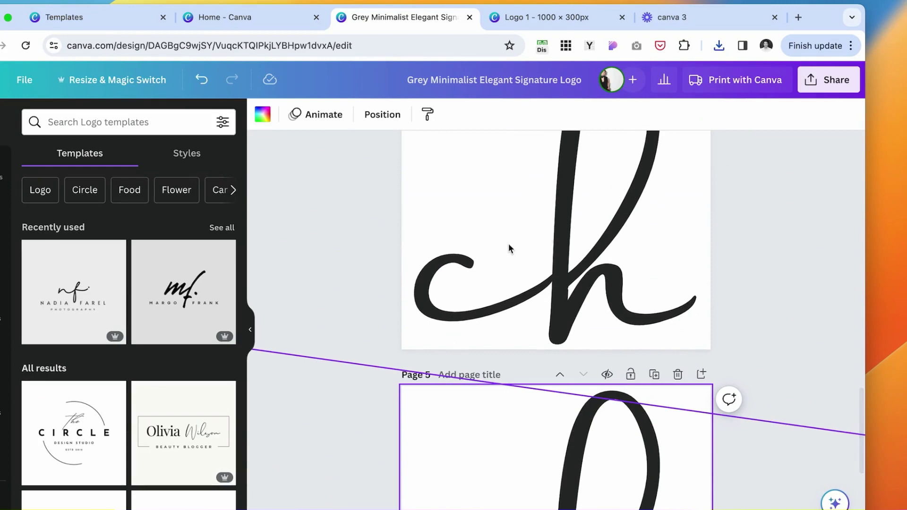
scroll(509, 249, down, 5)
click(581, 303)
click(451, 114)
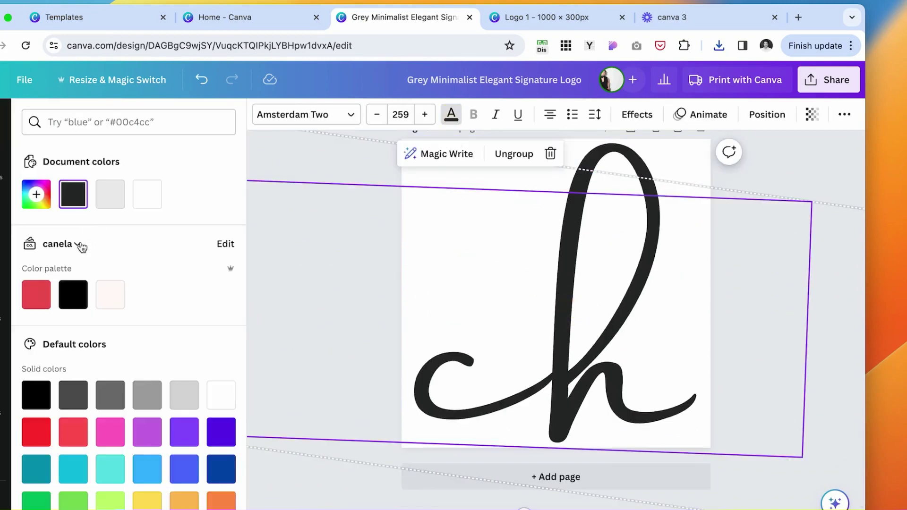
click(150, 203)
scroll(786, 336, up, 5)
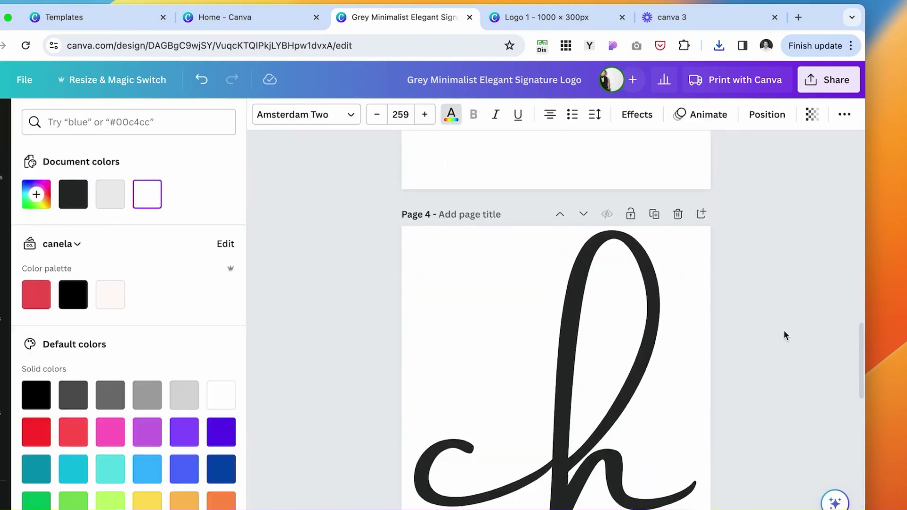
click(556, 384)
Duplicate the stacked CELEST HAYES logo page and recolour its CELEST and ch text white
scroll(587, 455, down, 3)
scroll(591, 455, up, 8)
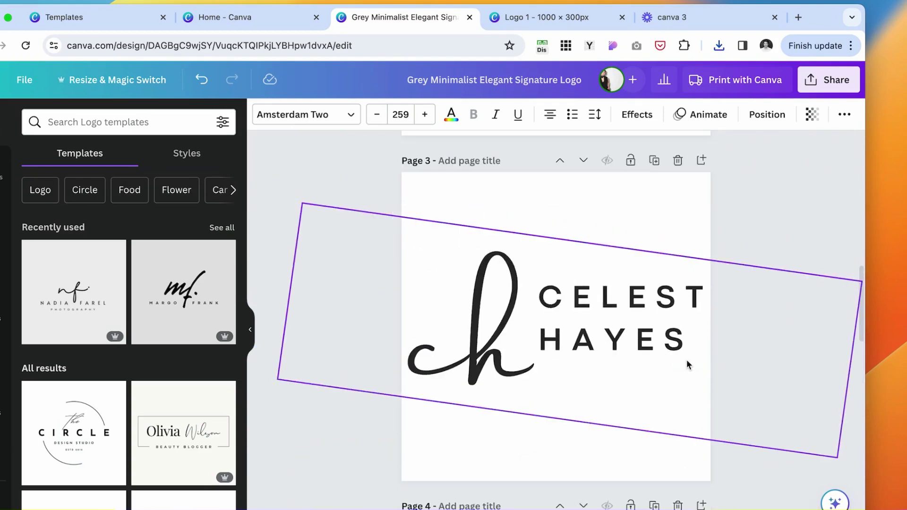
click(654, 160)
click(679, 294)
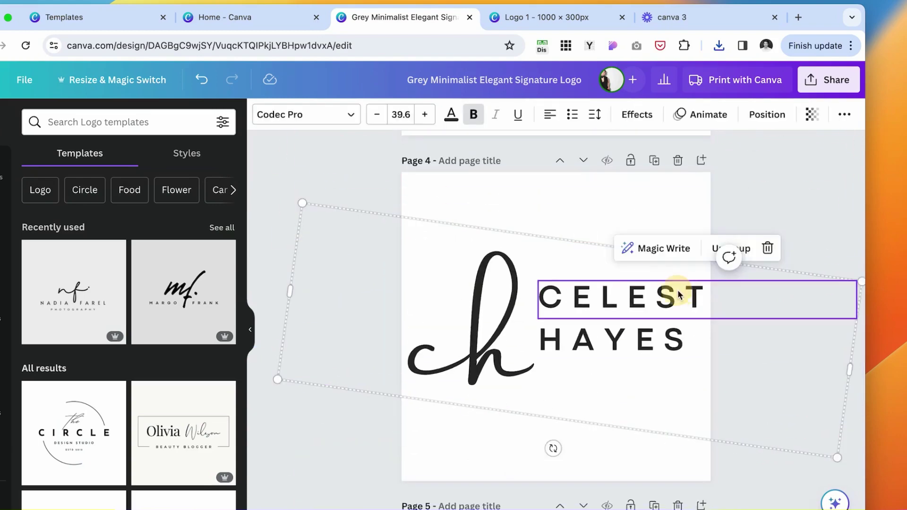
double_click(679, 294)
click(451, 115)
double_click(590, 330)
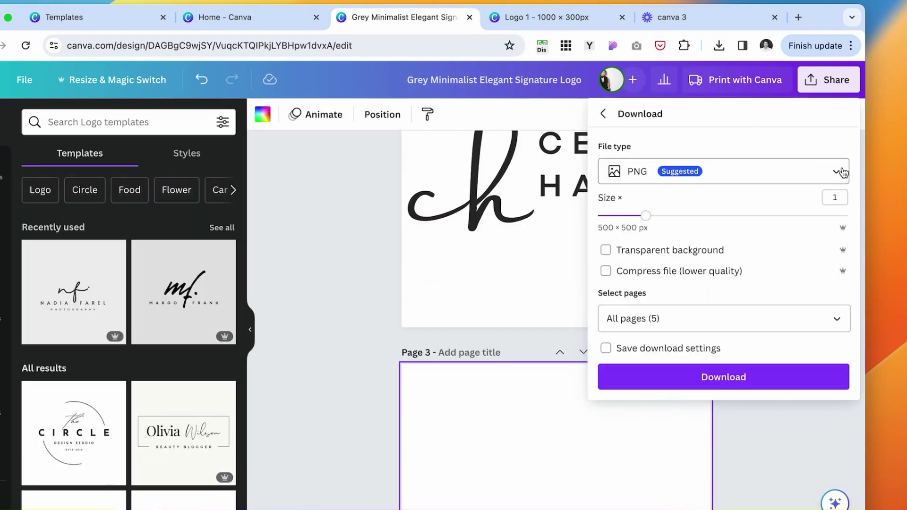
Export all five pages as 1,563 × 1,563 px PNGs and add them to Uploads
drag(658, 224, 865, 218)
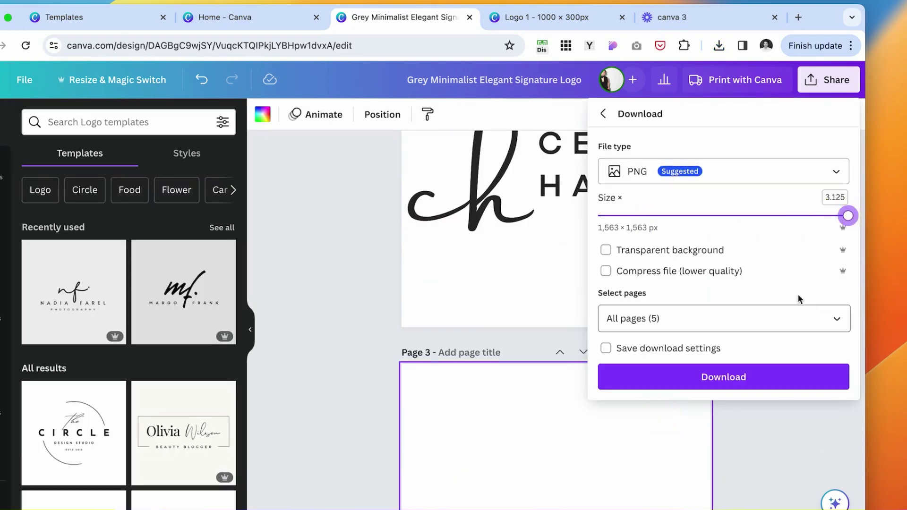
click(834, 319)
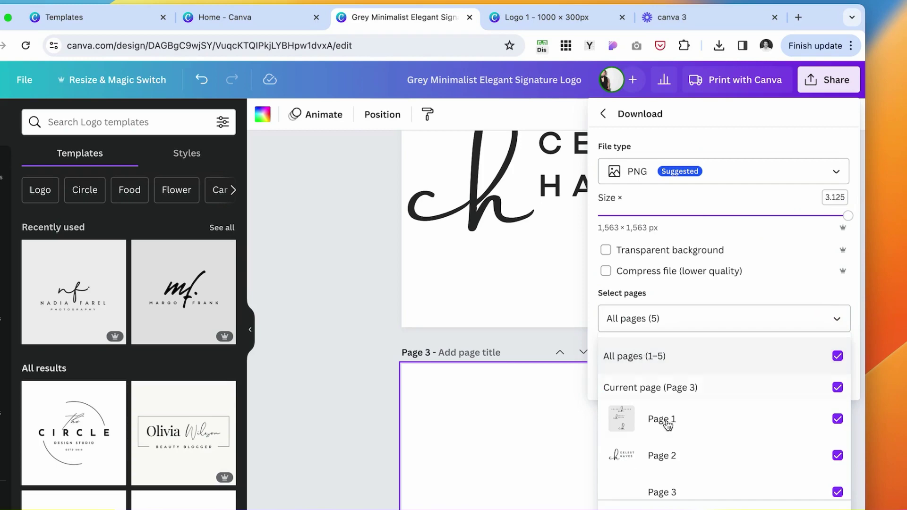
scroll(722, 478, down, 3)
scroll(741, 464, up, 3)
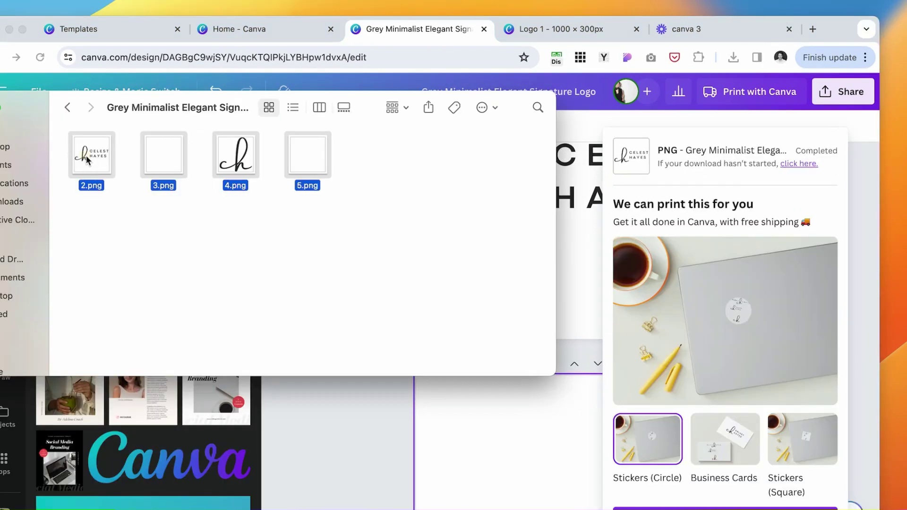
drag(223, 144, 170, 260)
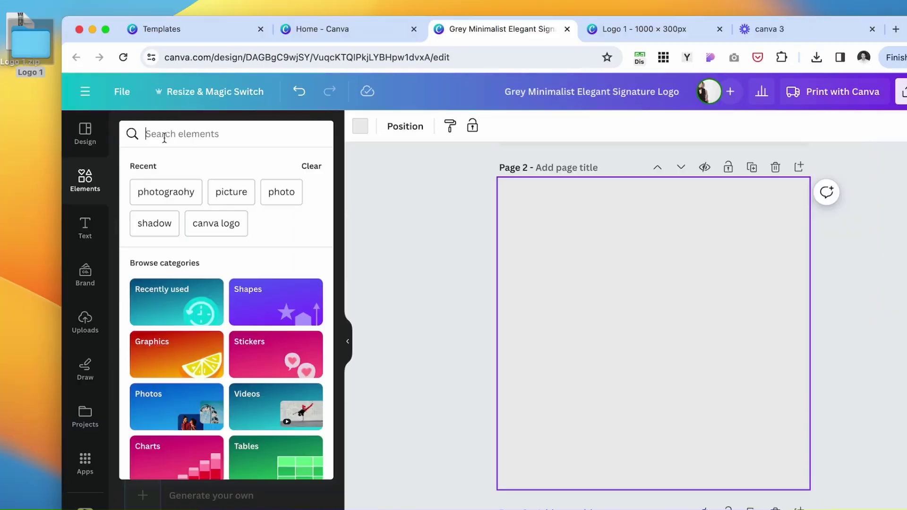
Search elements for 'wedding' and fill Page 2 with the hands-and-rings photo
click(164, 134)
text(wedding)
key(Return)
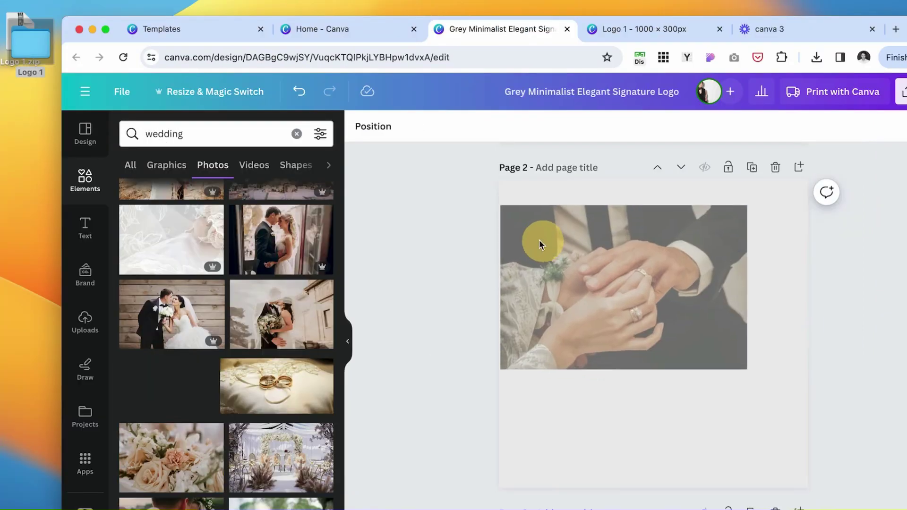
drag(540, 243, 529, 235)
click(407, 249)
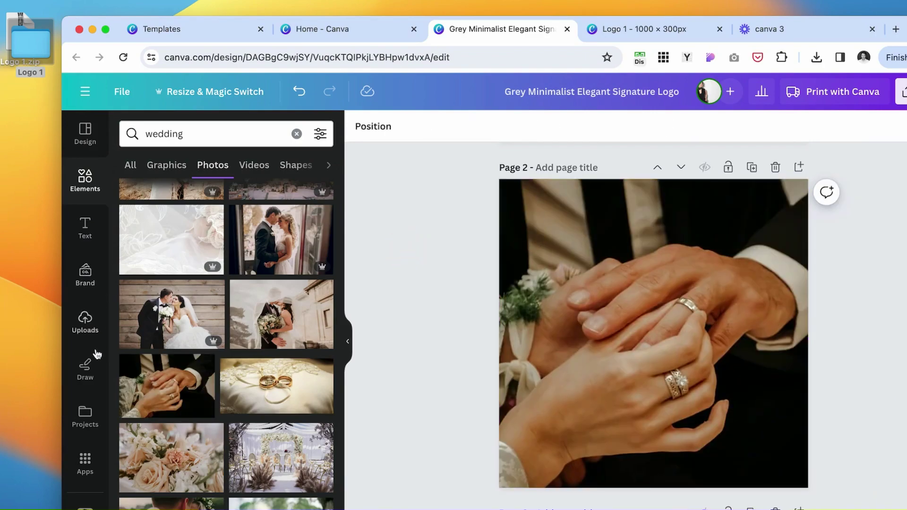
Add the white CELEST HAYES logo from Uploads, shrunk and centred over the hands
click(85, 321)
click(208, 354)
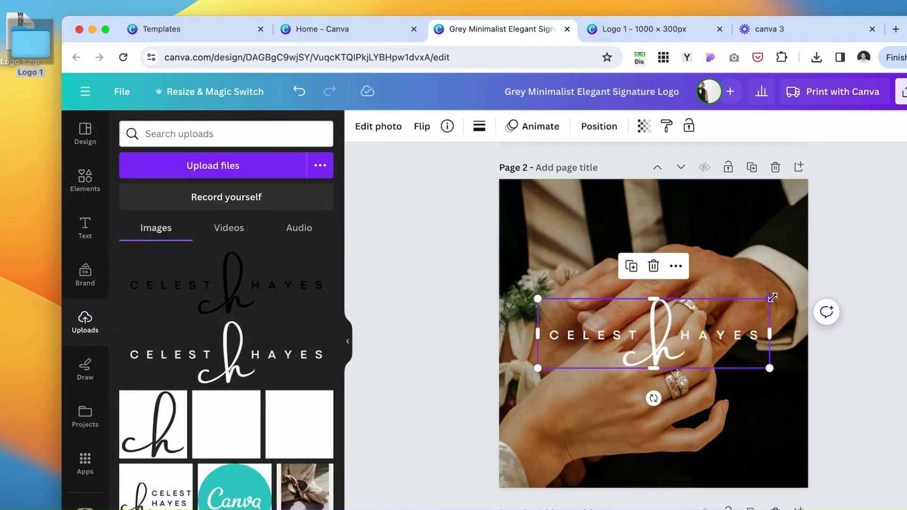
drag(770, 298, 743, 301)
mouse_move(690, 340)
mouse_down()
mouse_move(692, 234)
mouse_move(709, 222)
mouse_move(706, 346)
mouse_up()
click(886, 421)
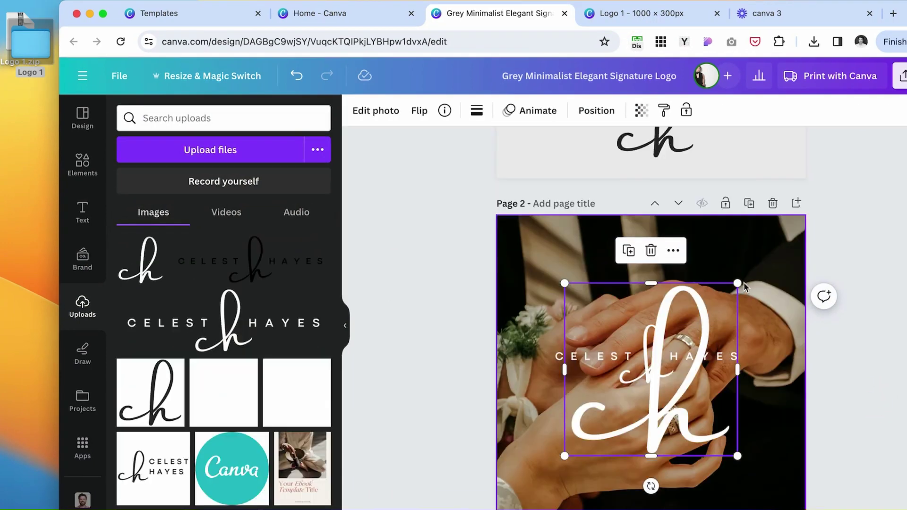
Place a small white ch monogram in the photo's bottom-right corner
drag(741, 289, 759, 468)
click(905, 396)
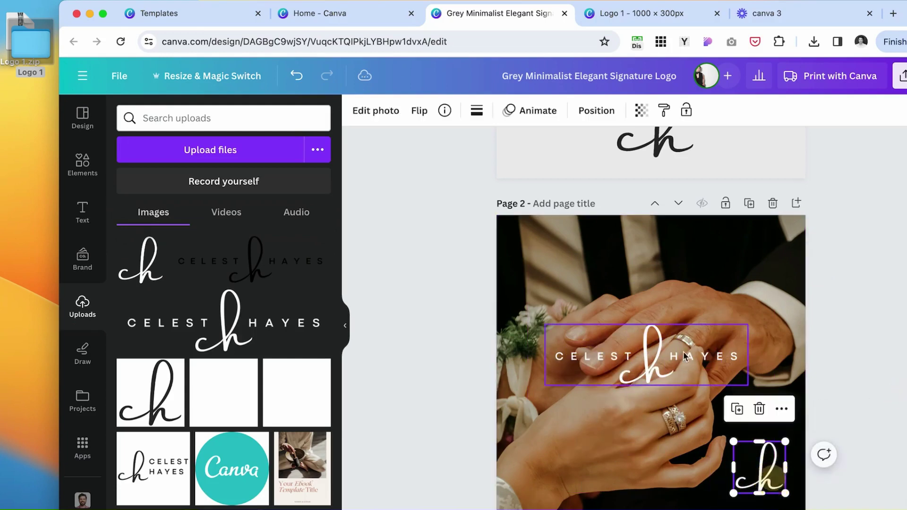
drag(686, 357, 356, 365)
scroll(766, 446, down, 1)
click(766, 447)
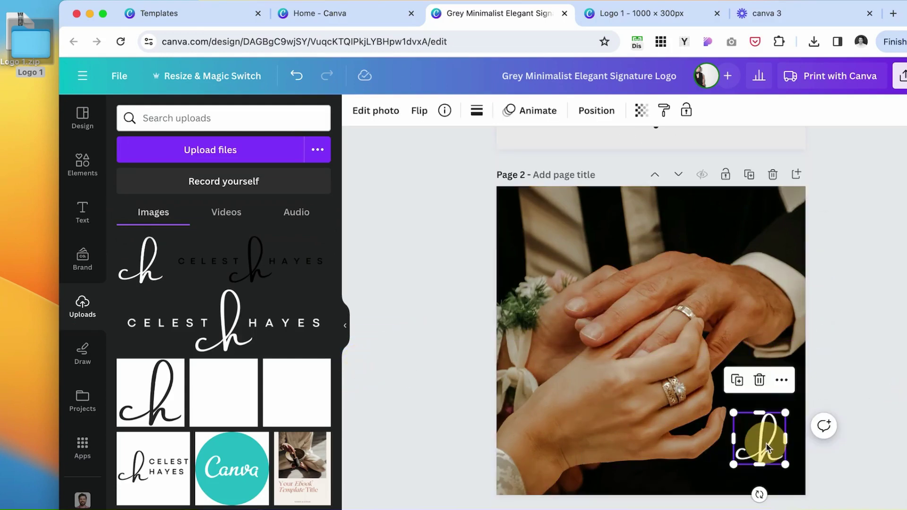
click(877, 417)
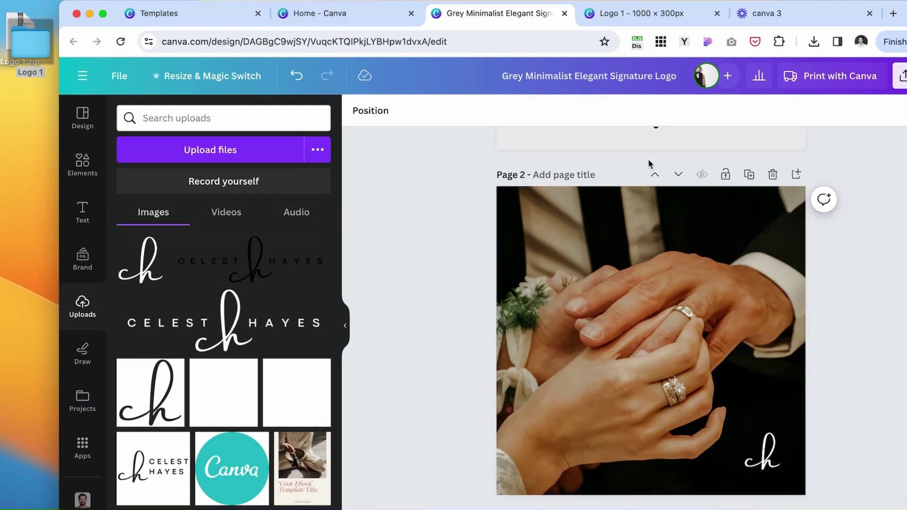
scroll(762, 387, down, 1)
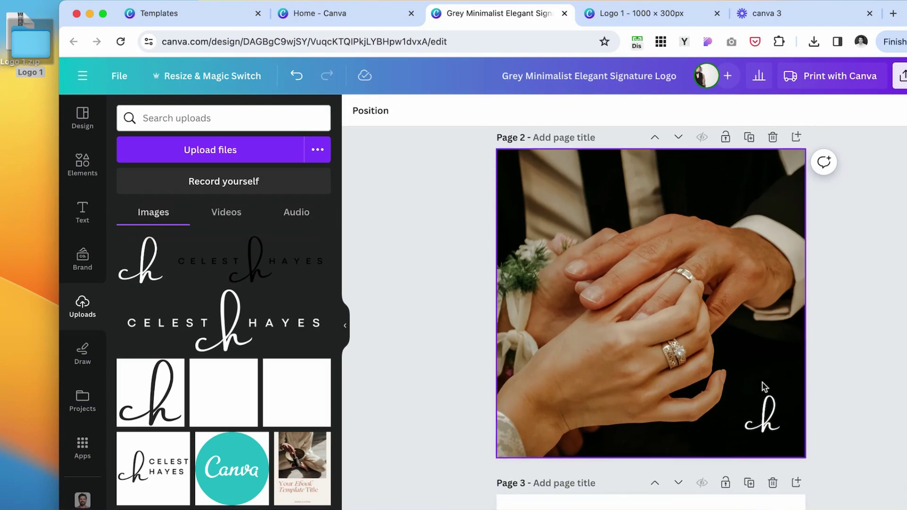